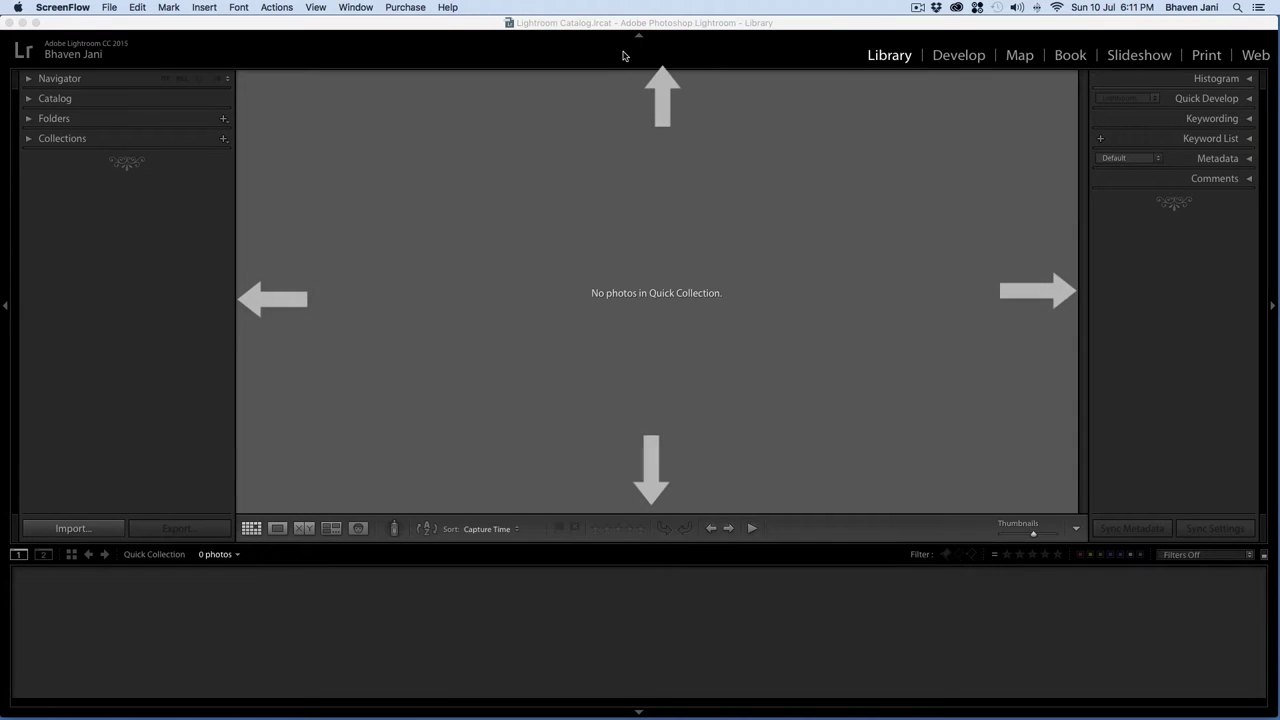
# Activate the Lightroom CC 2015 window so the Library module's empty Quick Collection is shown.
pyautogui.click(673, 603)
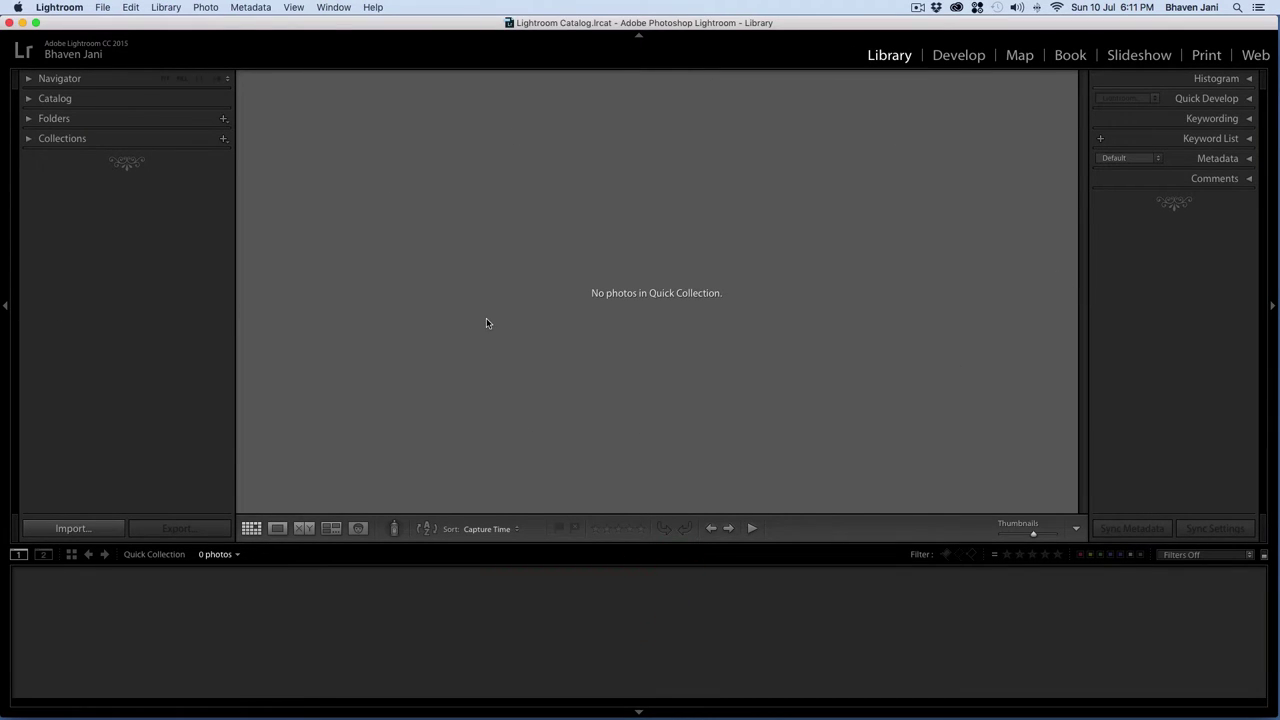
pyautogui.hotkey('shift', 'Tab')
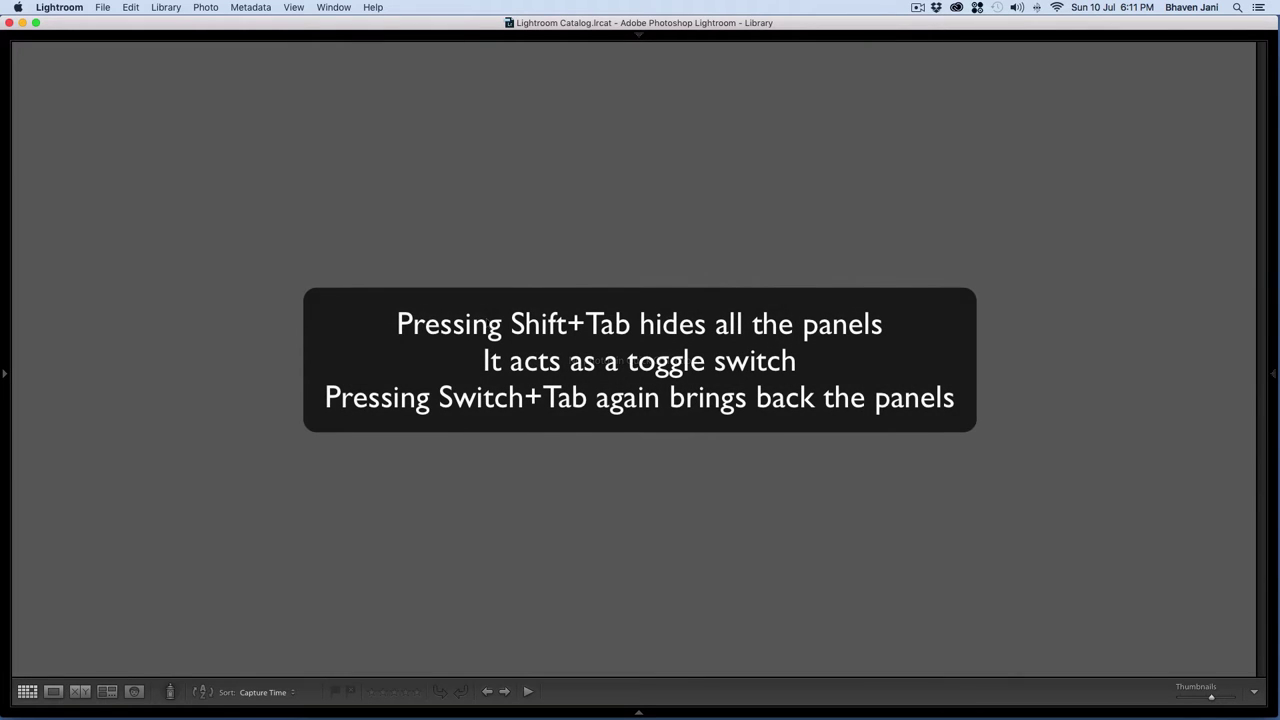
pyautogui.hotkey('shift', 'Tab')
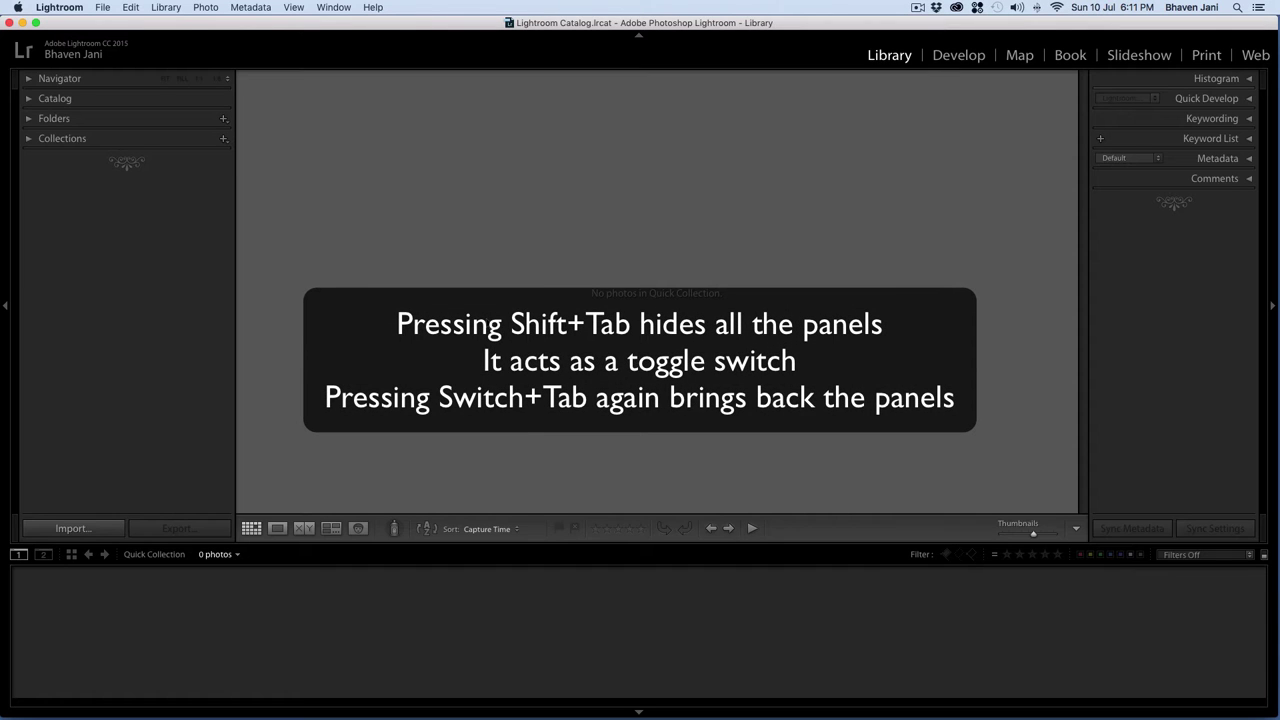
pyautogui.hotkey('shift', 'Tab')
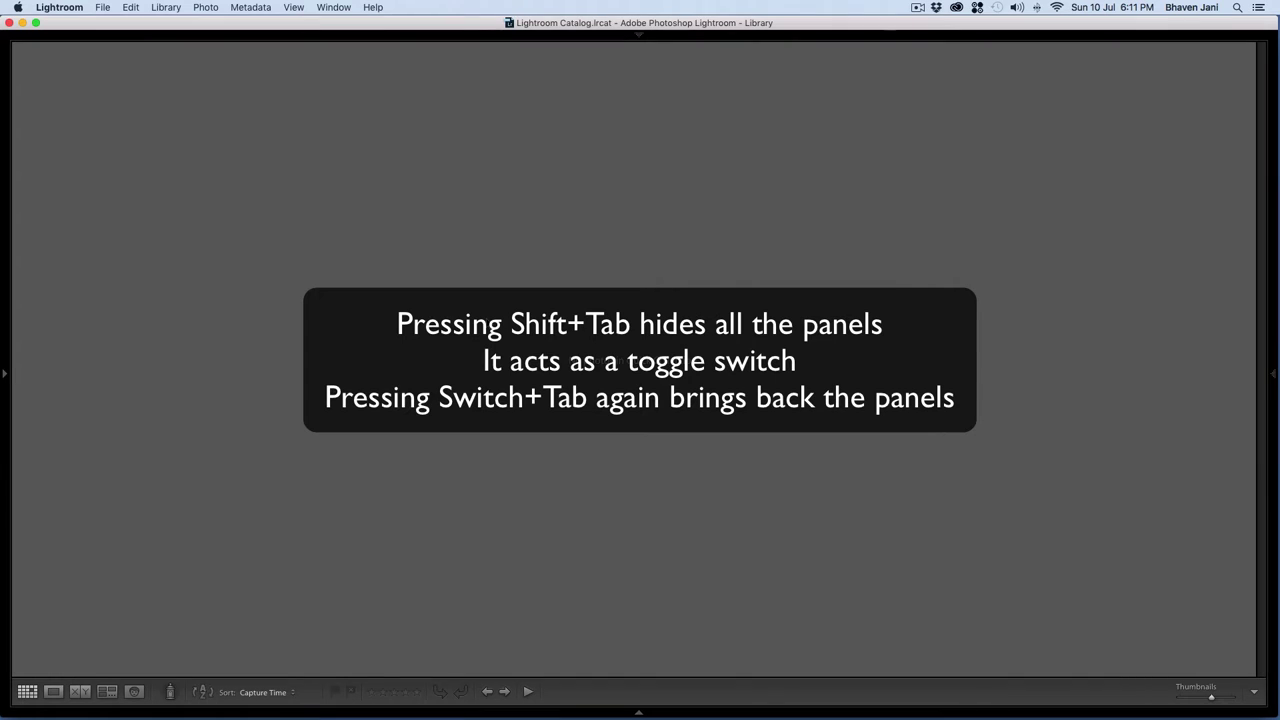
pyautogui.hotkey('shift', 'Tab')
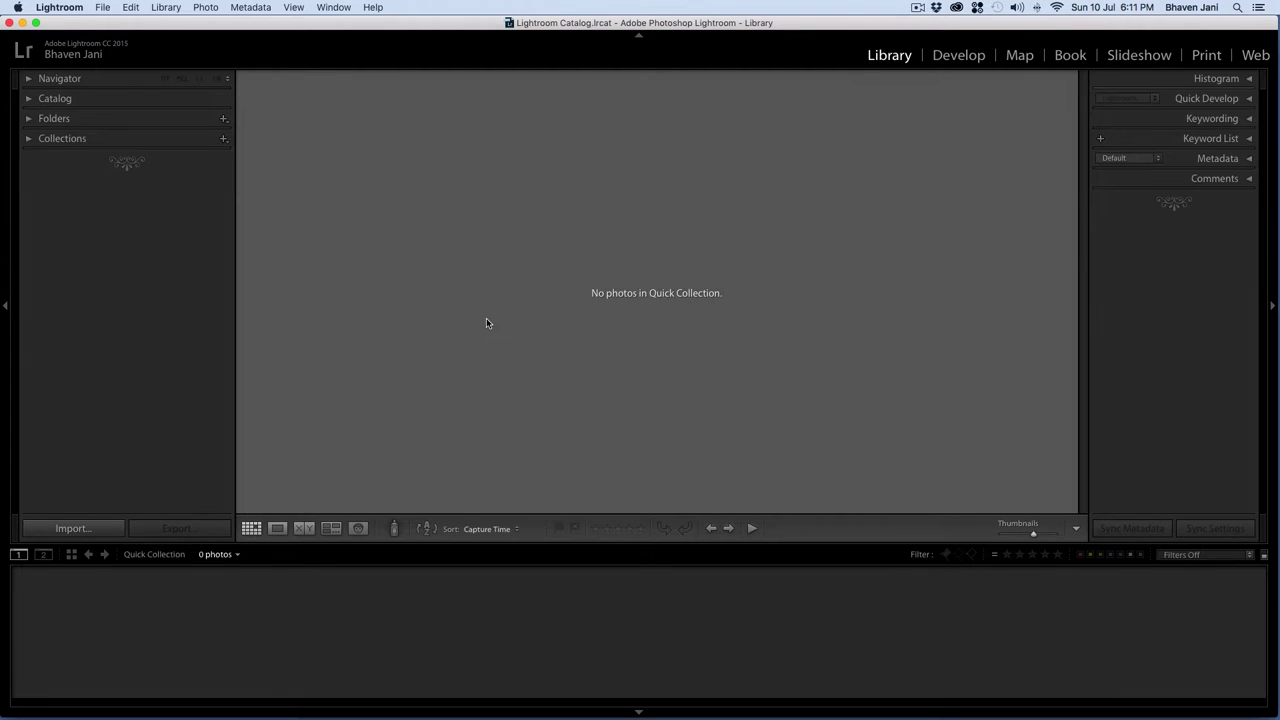
pyautogui.hotkey('shift', 'Tab')
pyautogui.press('Tab')
# Reopen the left panel and expand Folders down to the 3TB_ApertureRelocated drive's relocated-files folder.
pyautogui.click(5, 309)
pyautogui.click(5, 312)
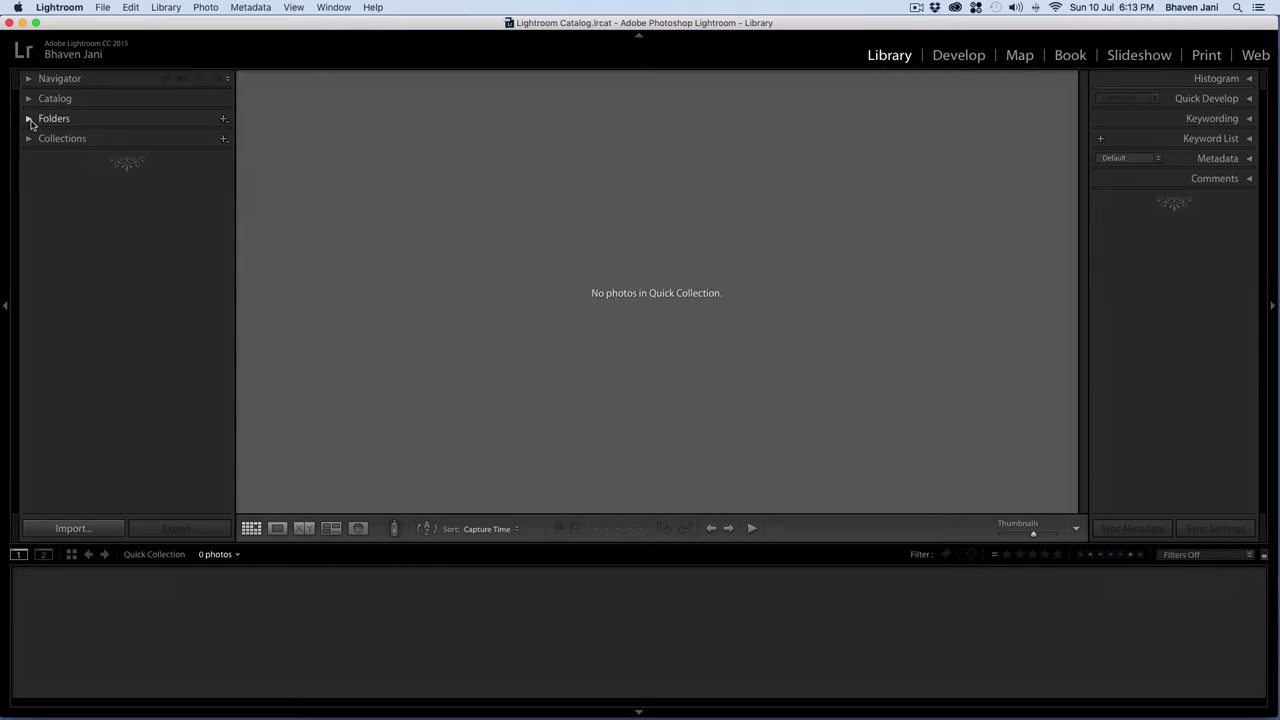
pyautogui.click(29, 118)
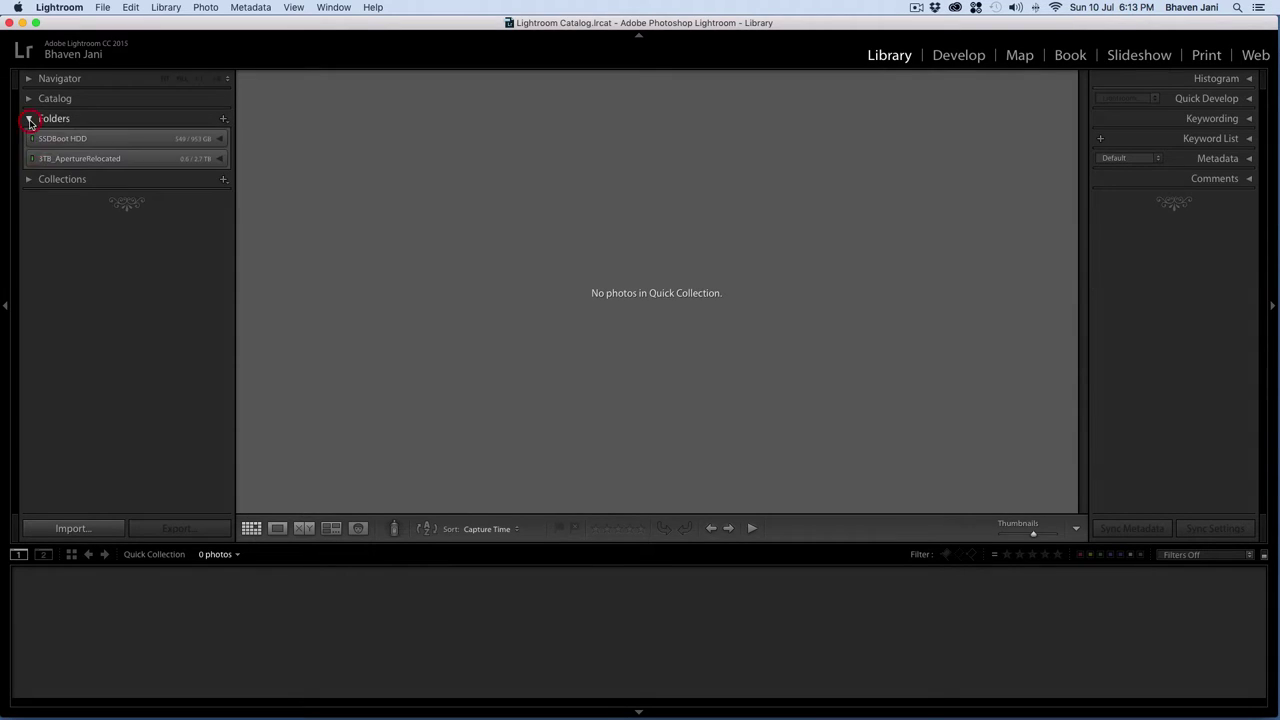
pyautogui.click(219, 159)
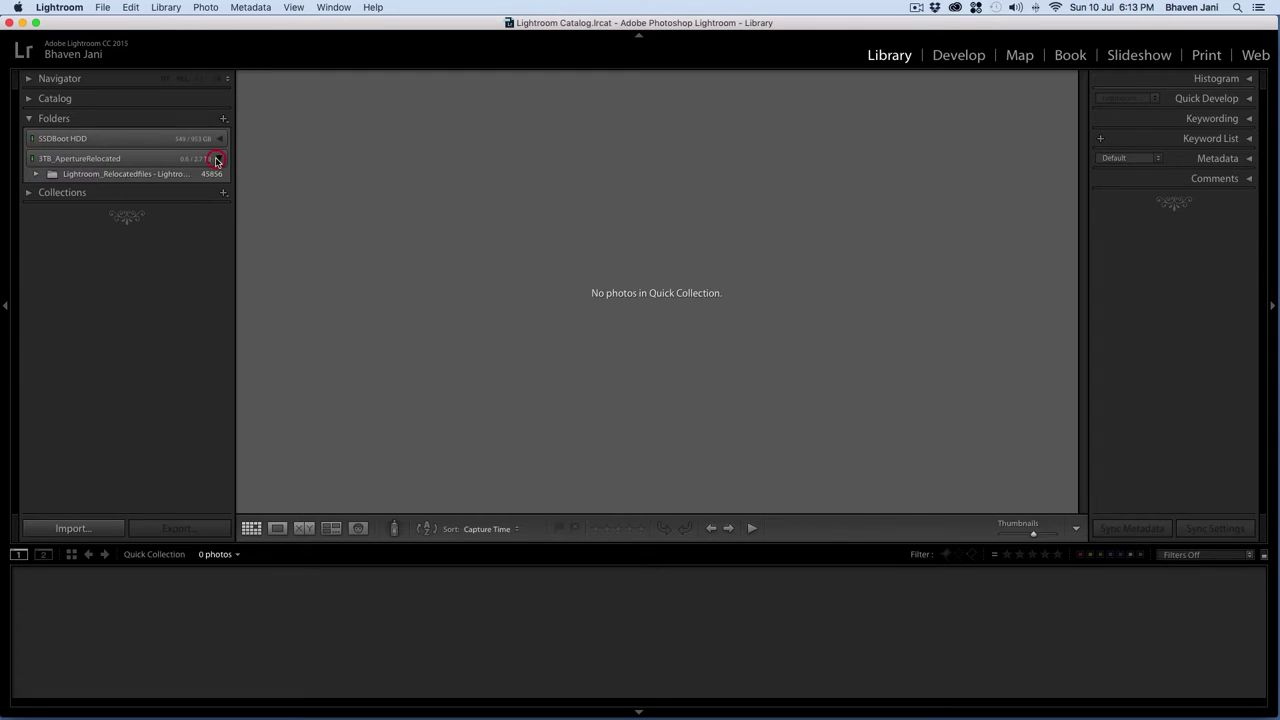
pyautogui.click(36, 174)
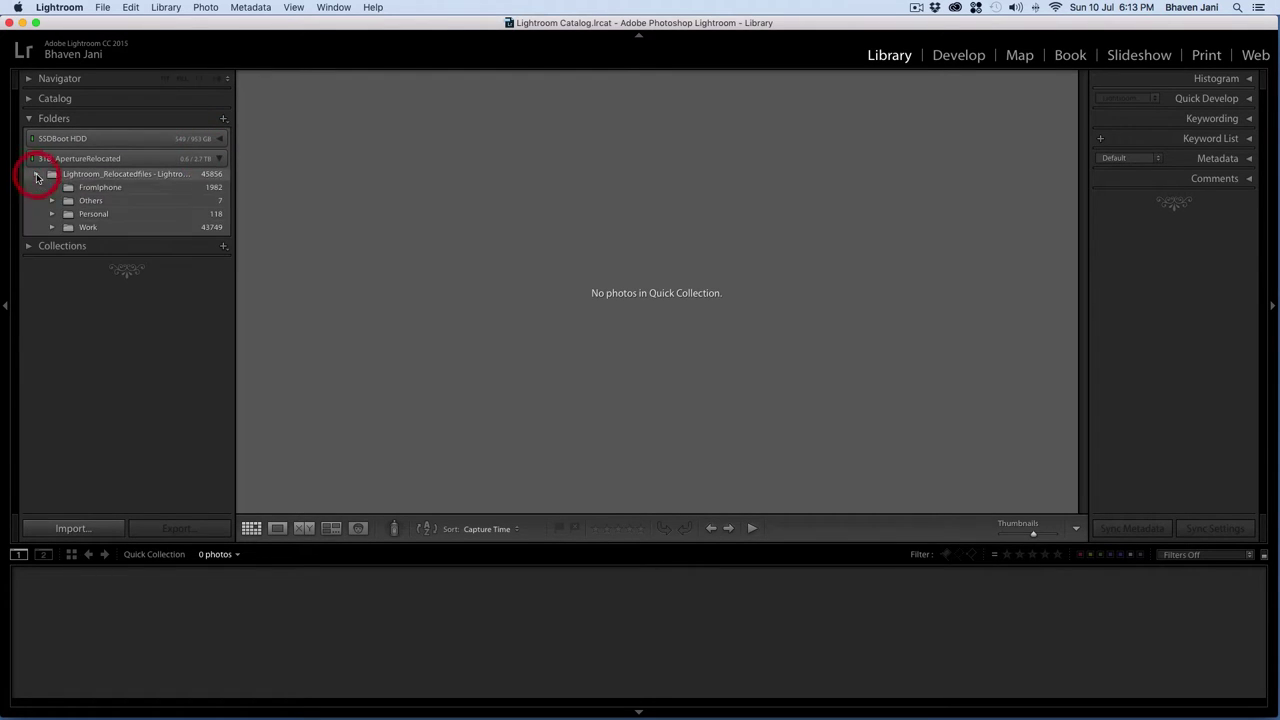
# Expand the Work, Assignments, Travel and Weddings folders to list their subfolders.
pyautogui.click(53, 227)
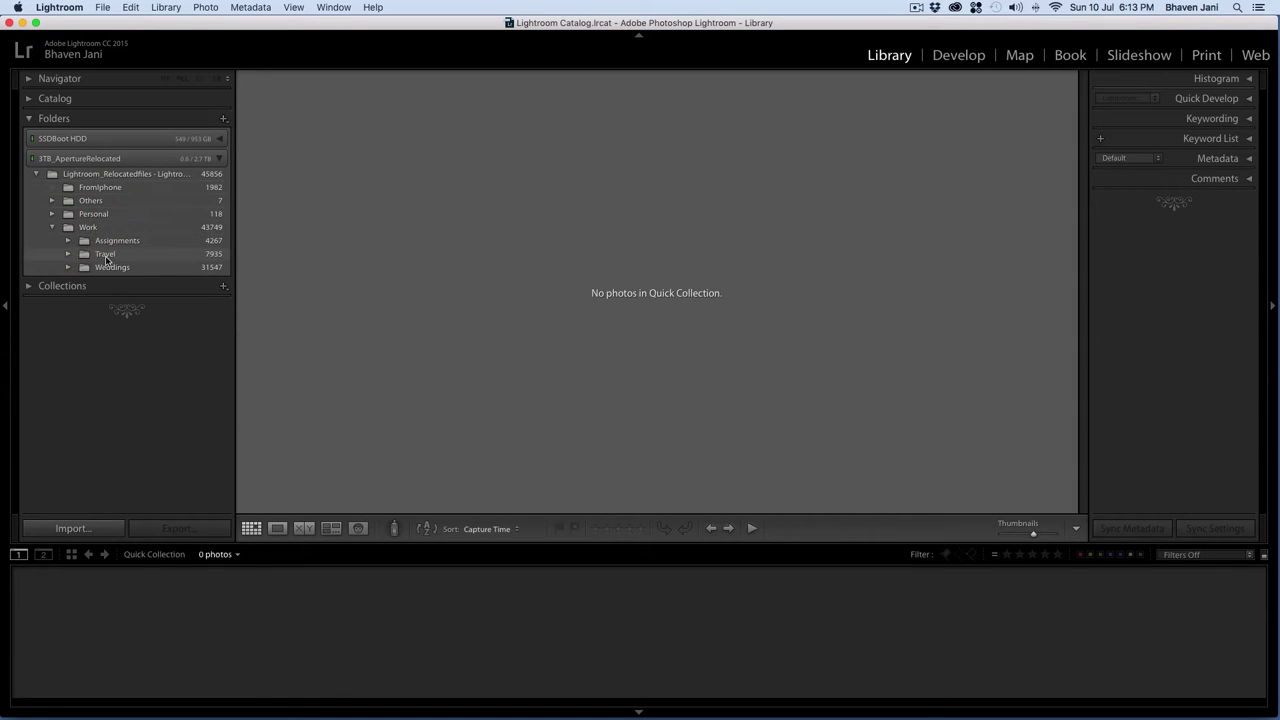
pyautogui.click(69, 242)
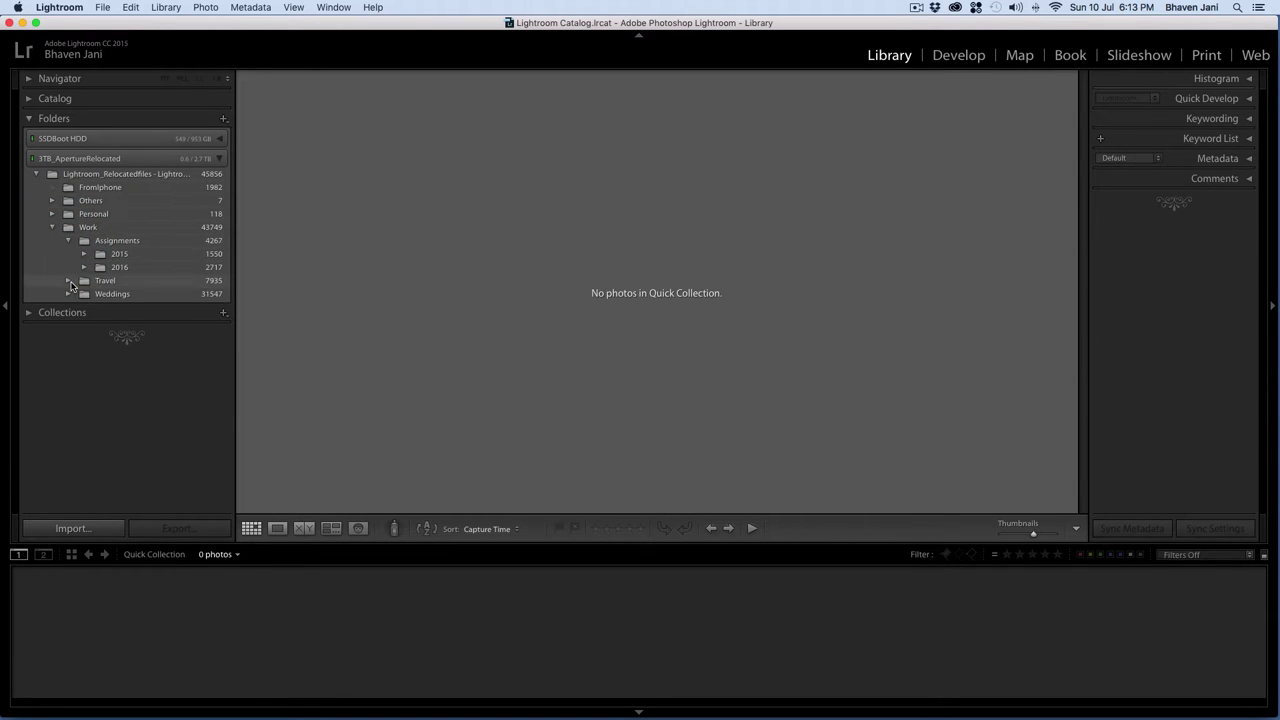
pyautogui.click(70, 282)
pyautogui.scroll(-3, 75, 360)
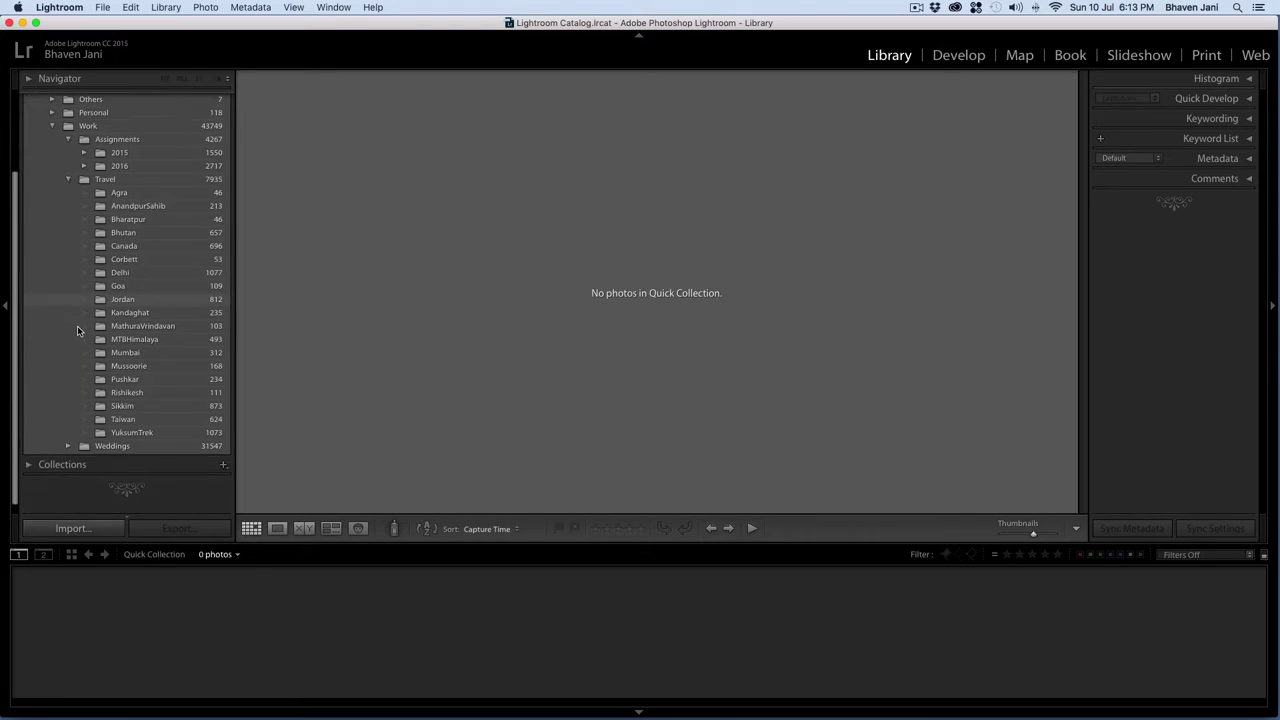
pyautogui.click(67, 437)
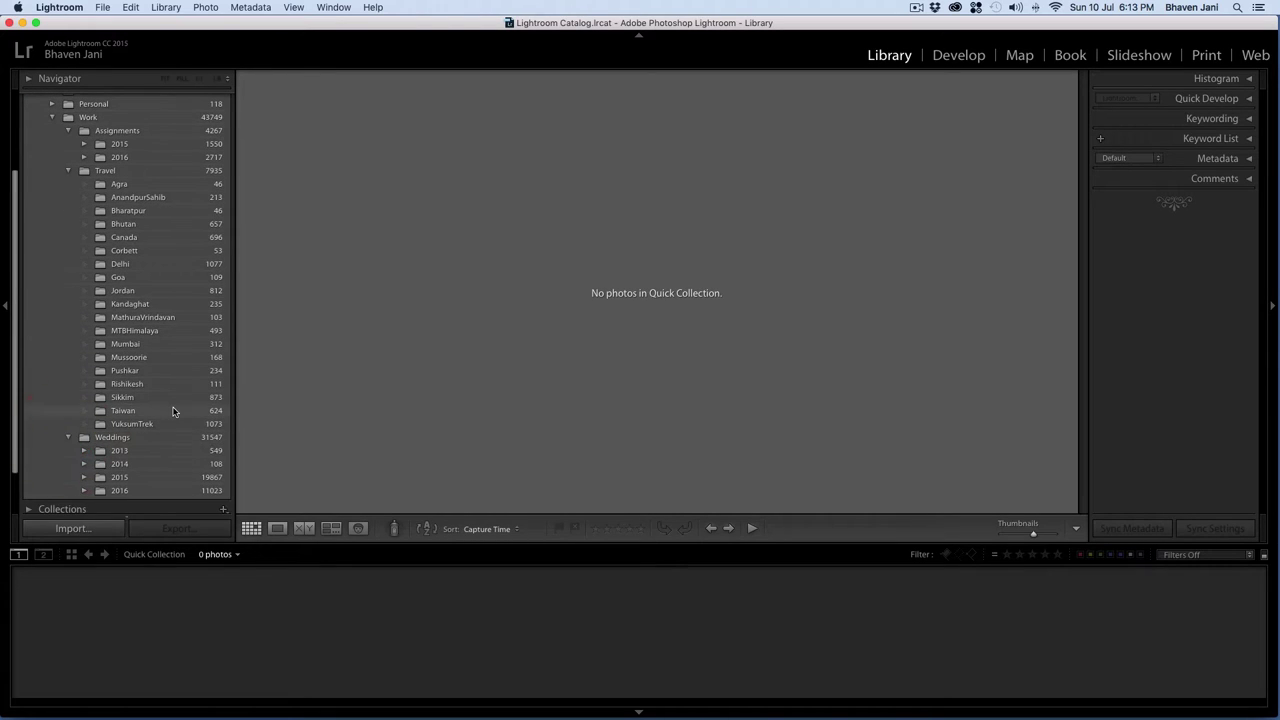
pyautogui.scroll(3, 172, 411)
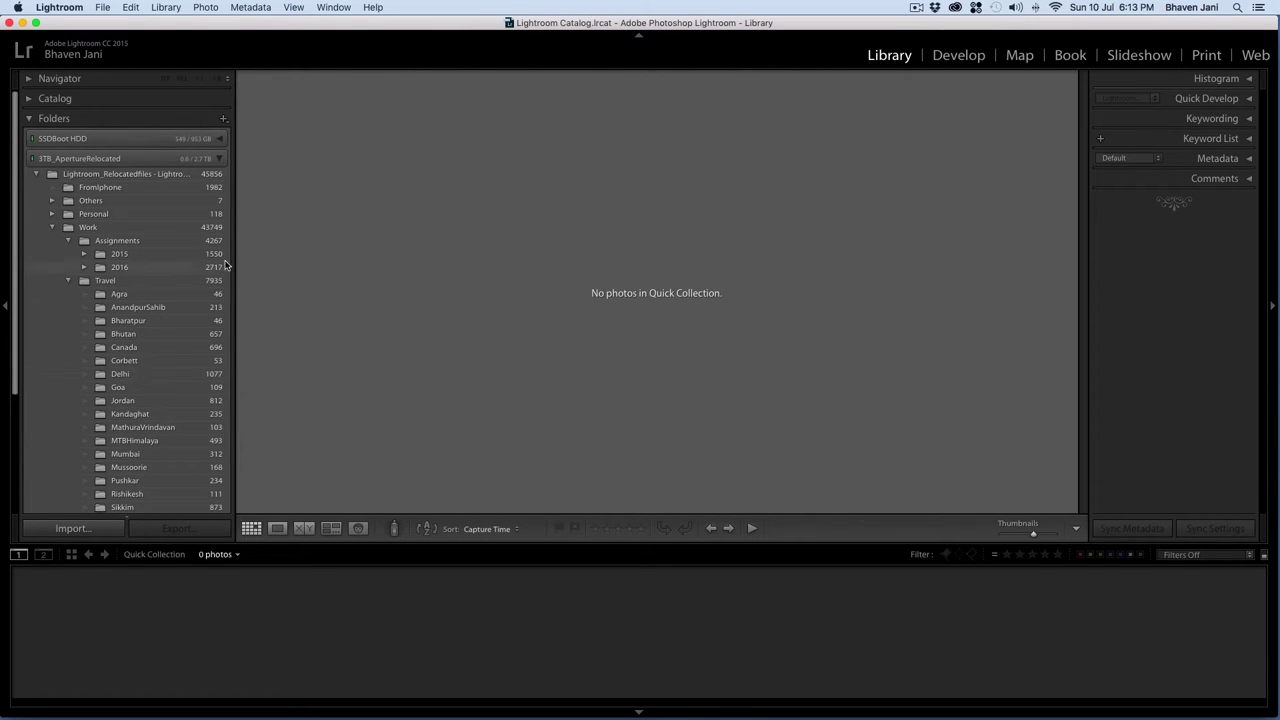
# Browse the Agra, AnandpurSahib and Bharatpur folders, then show all 7935 Travel photos.
pyautogui.click(219, 296)
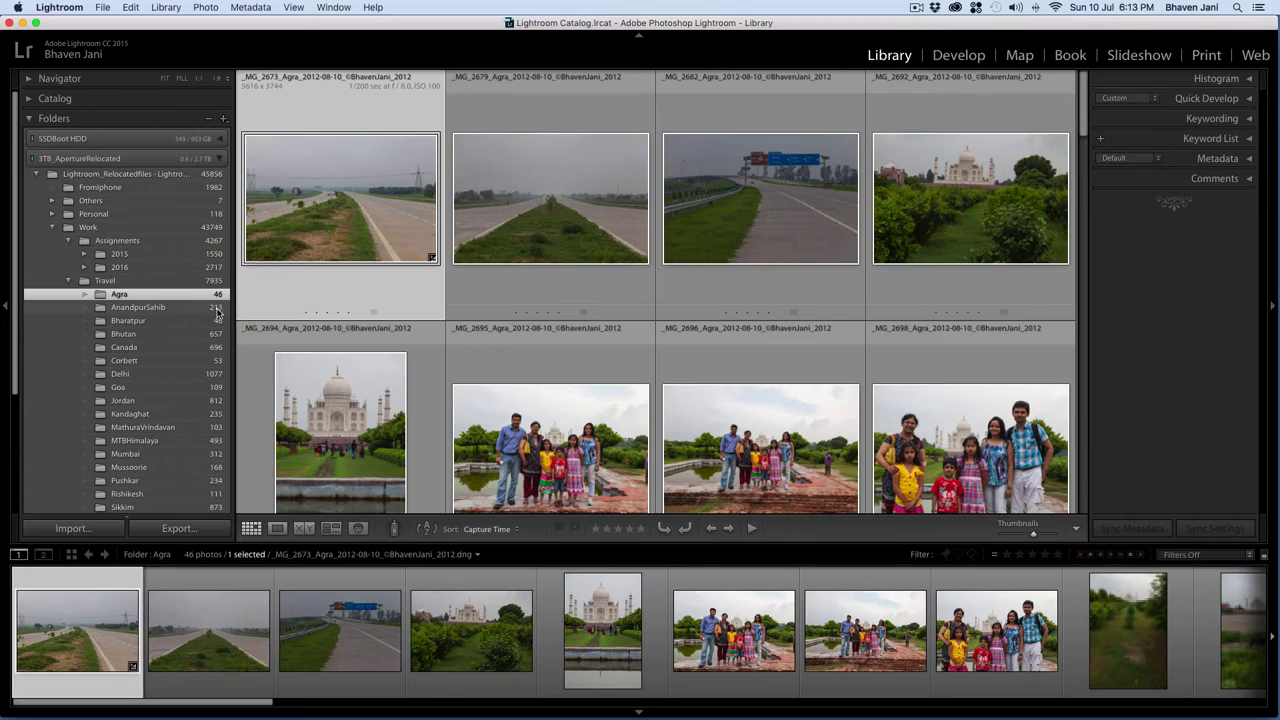
pyautogui.click(216, 308)
pyautogui.click(213, 321)
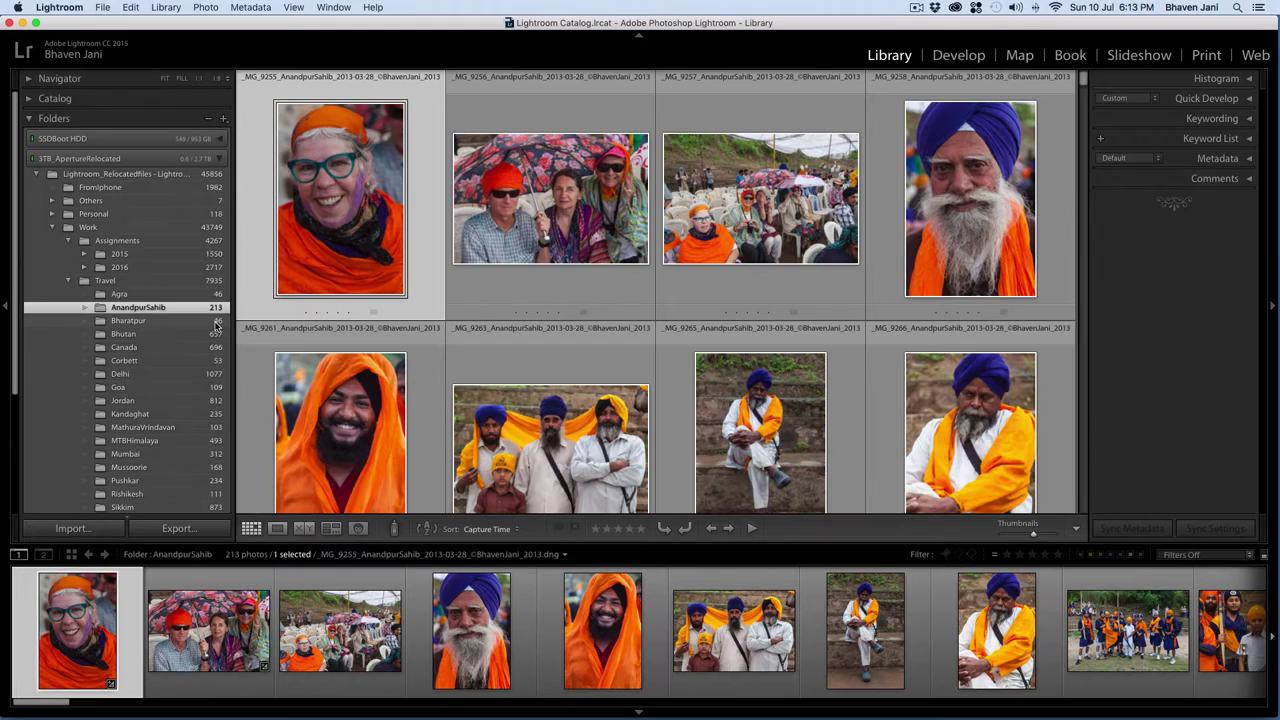
pyautogui.click(213, 321)
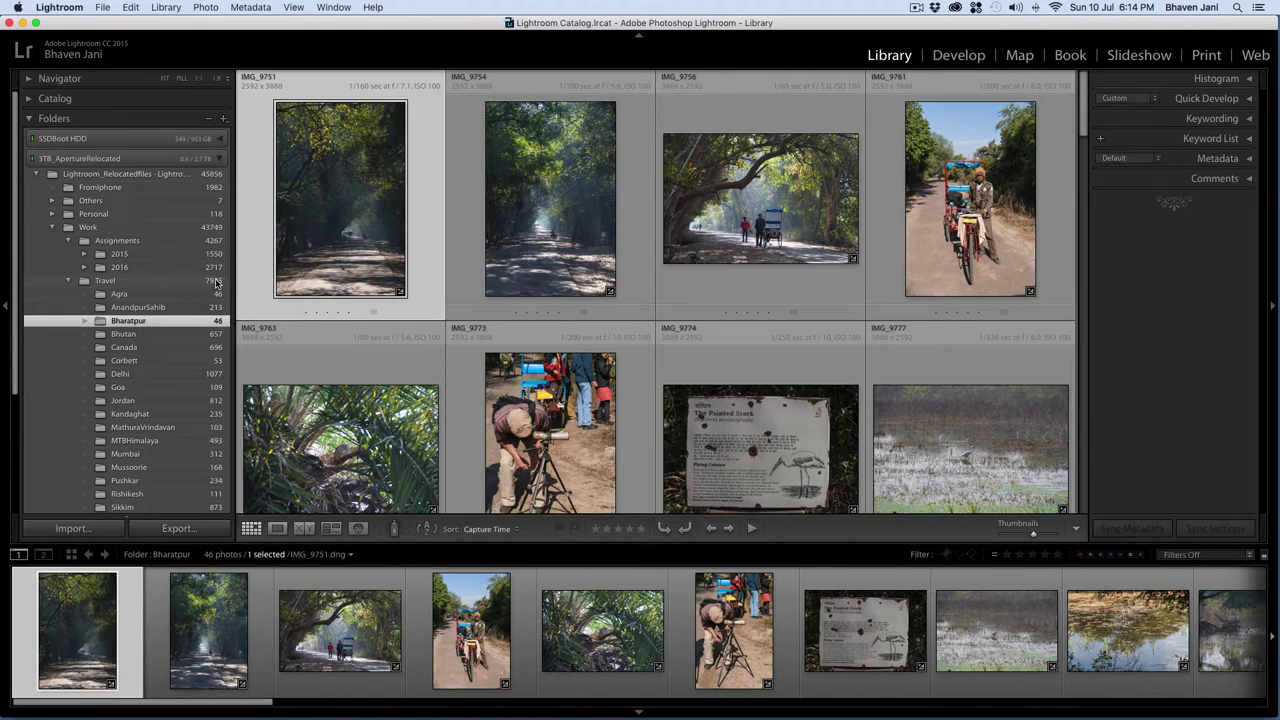
pyautogui.click(214, 281)
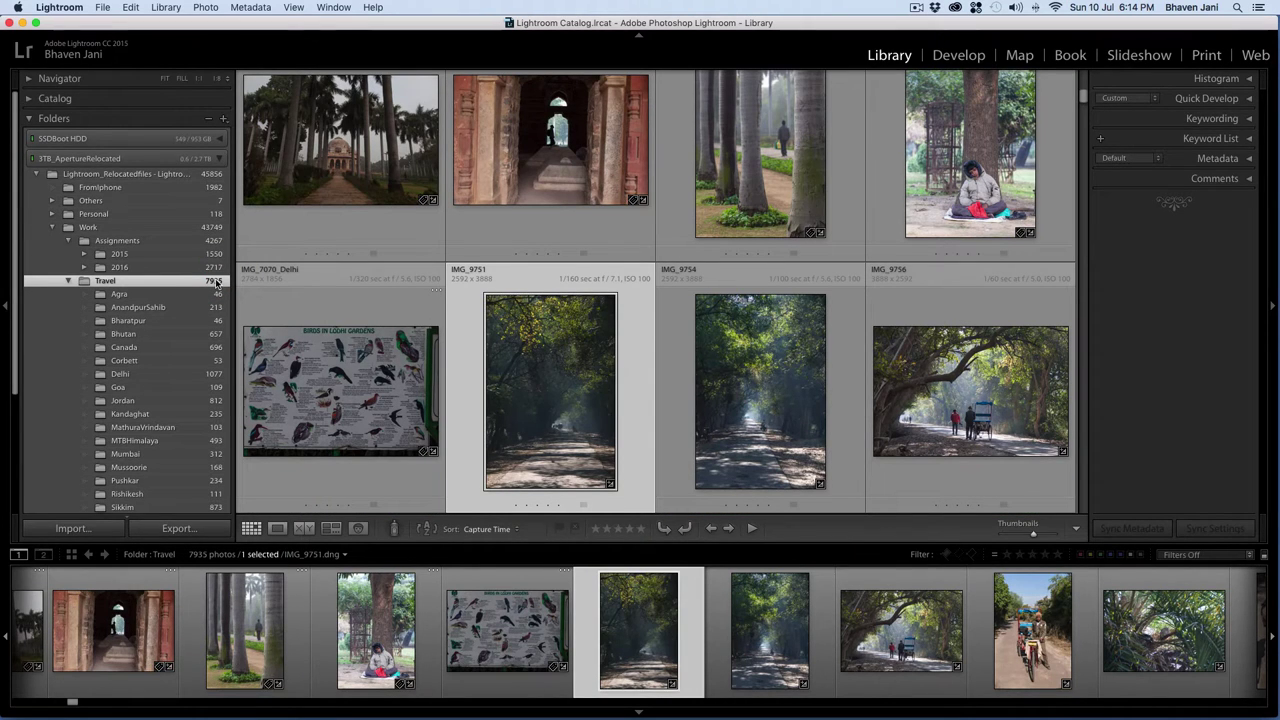
# Turn Show Photos in Subfolders off and back on from the Folders panel options.
pyautogui.click(224, 119)
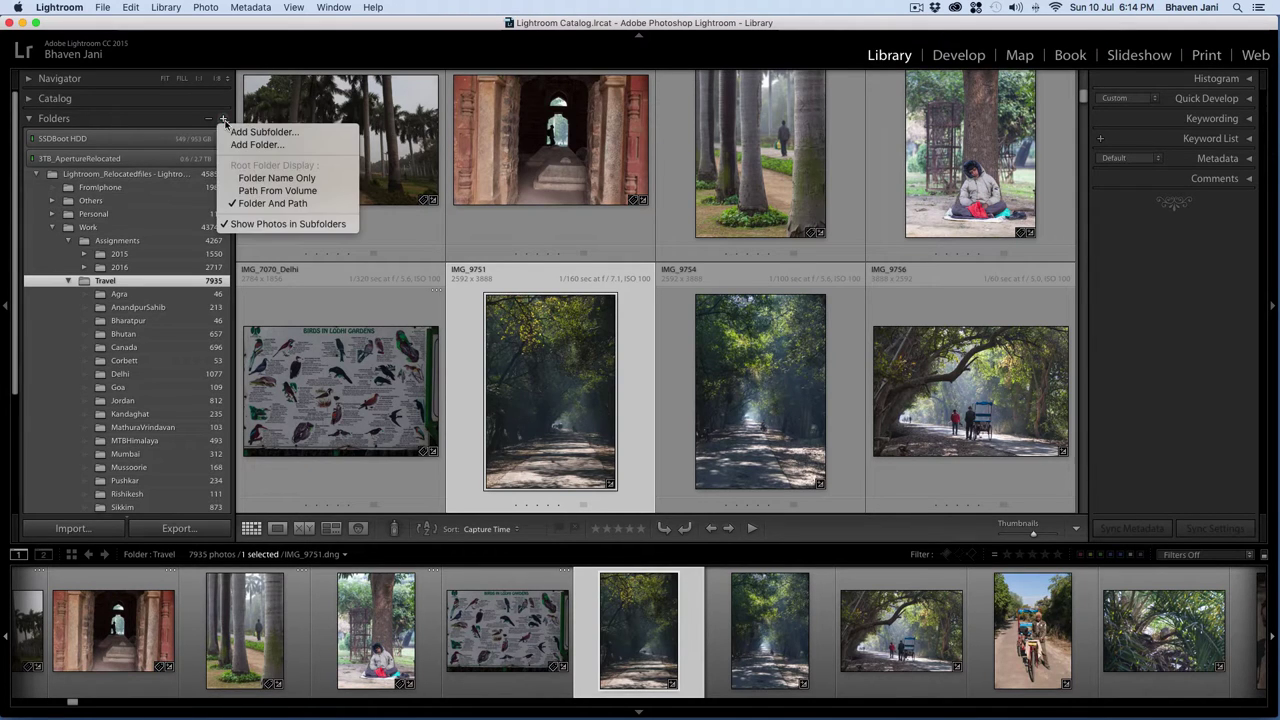
pyautogui.click(276, 224)
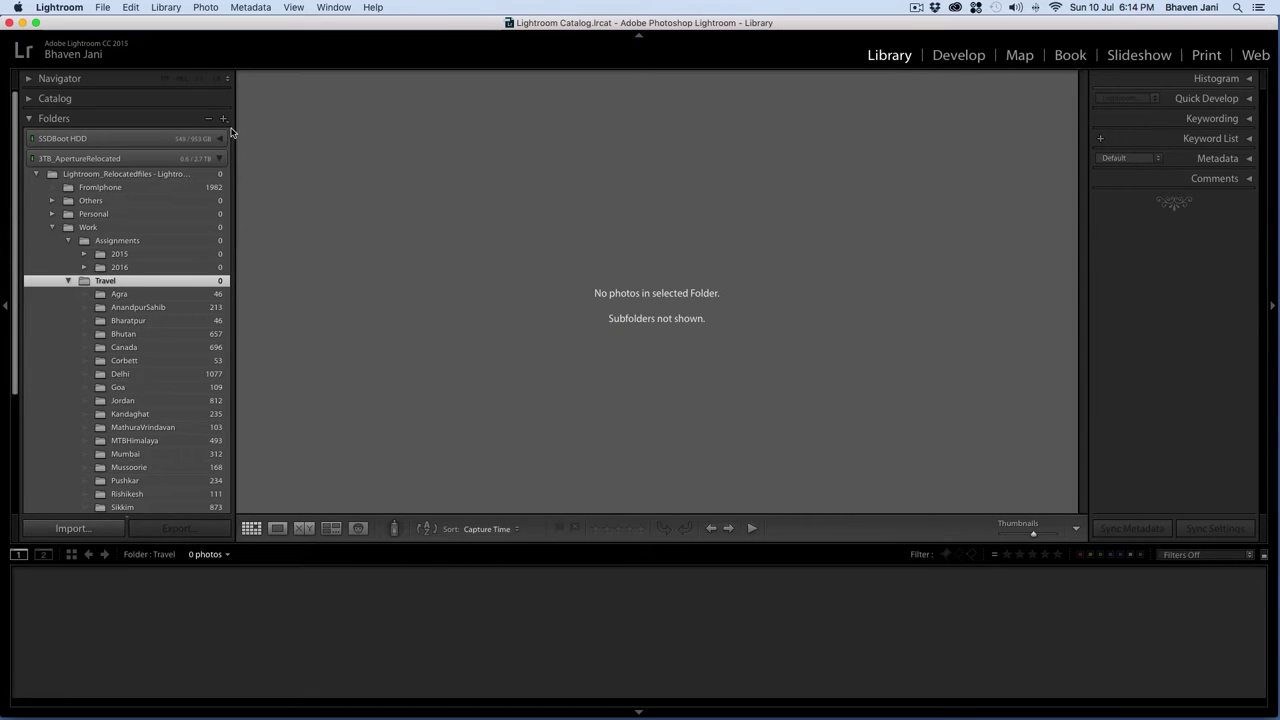
pyautogui.click(224, 119)
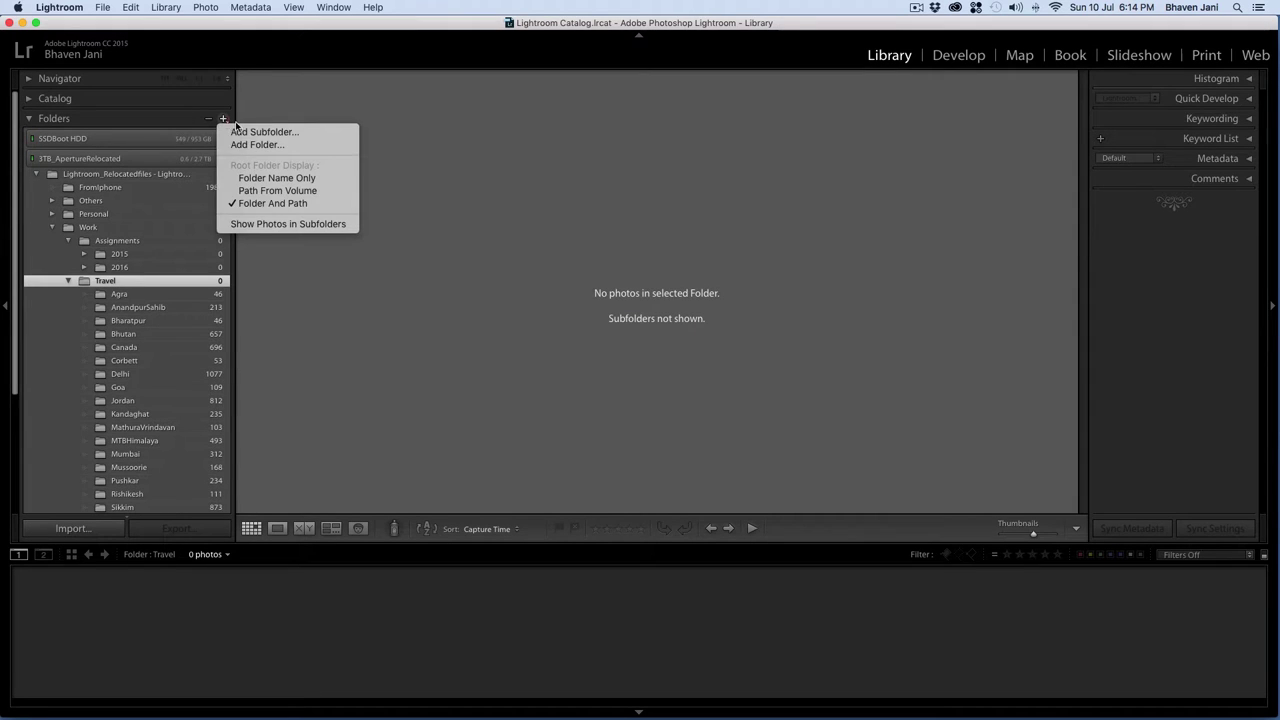
pyautogui.click(280, 223)
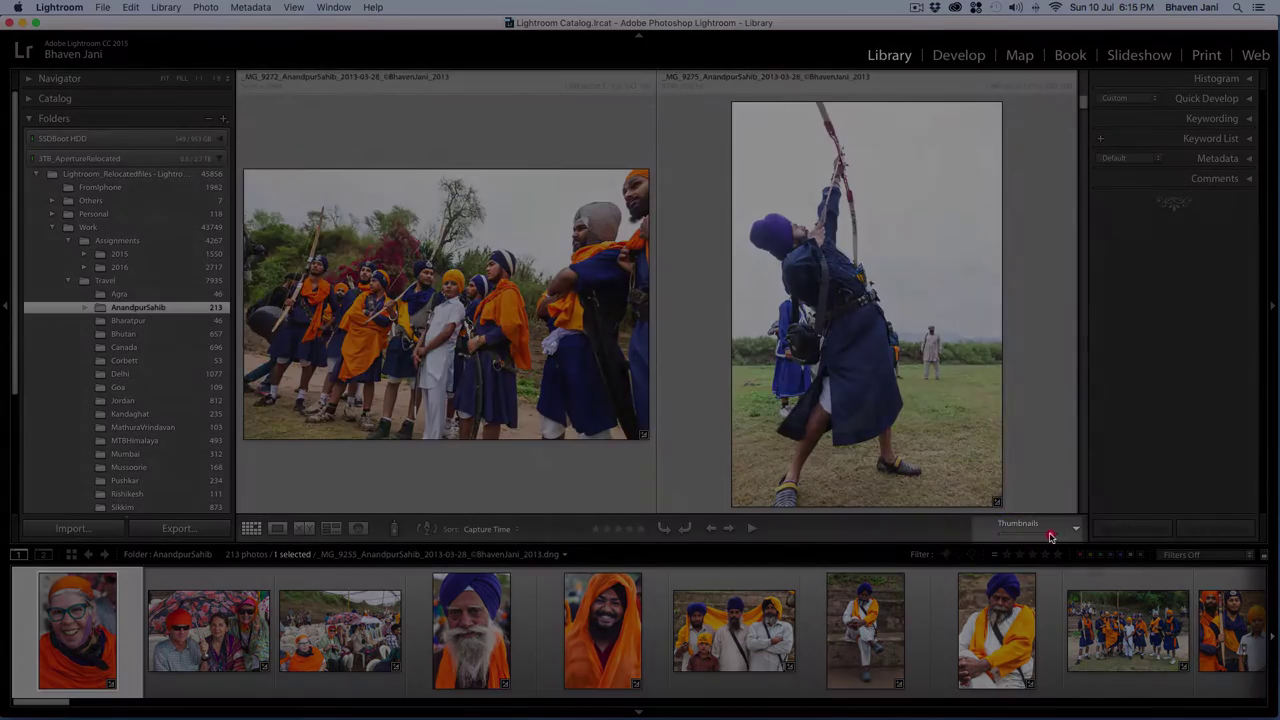
# Shrink thumbnails to ten per row and show the orange-scarf portrait in Loupe view.
pyautogui.moveTo(1049, 534); pyautogui.dragTo(1013, 539)
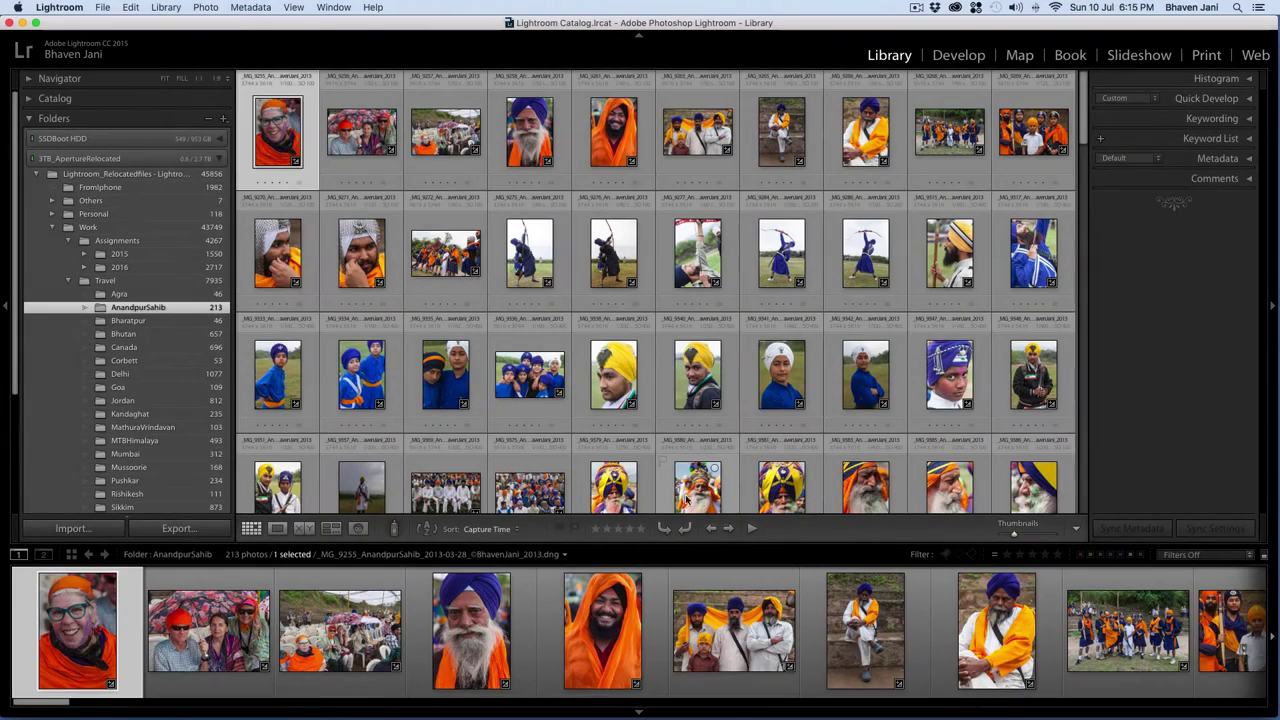
pyautogui.click(278, 530)
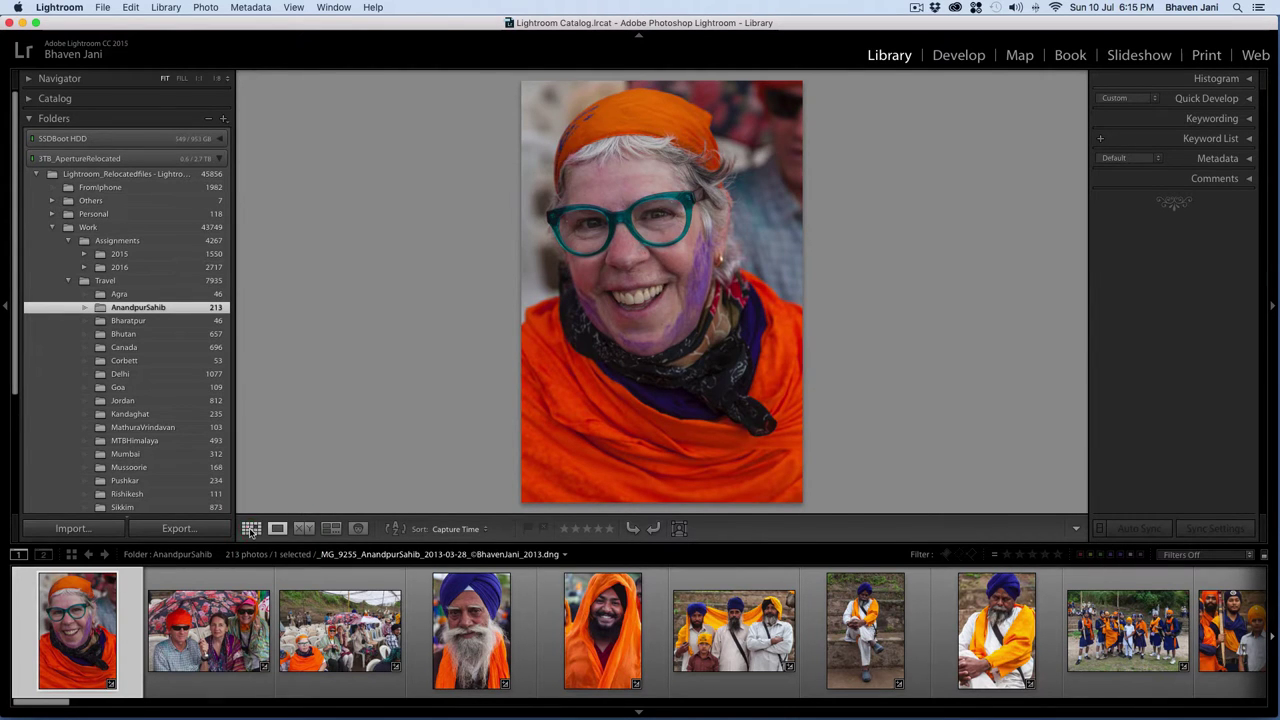
# Open the archer photo, toggle 1:1 zoom on his chest several times, then return to Grid.
pyautogui.click(251, 528)
pyautogui.doubleClick(529, 252)
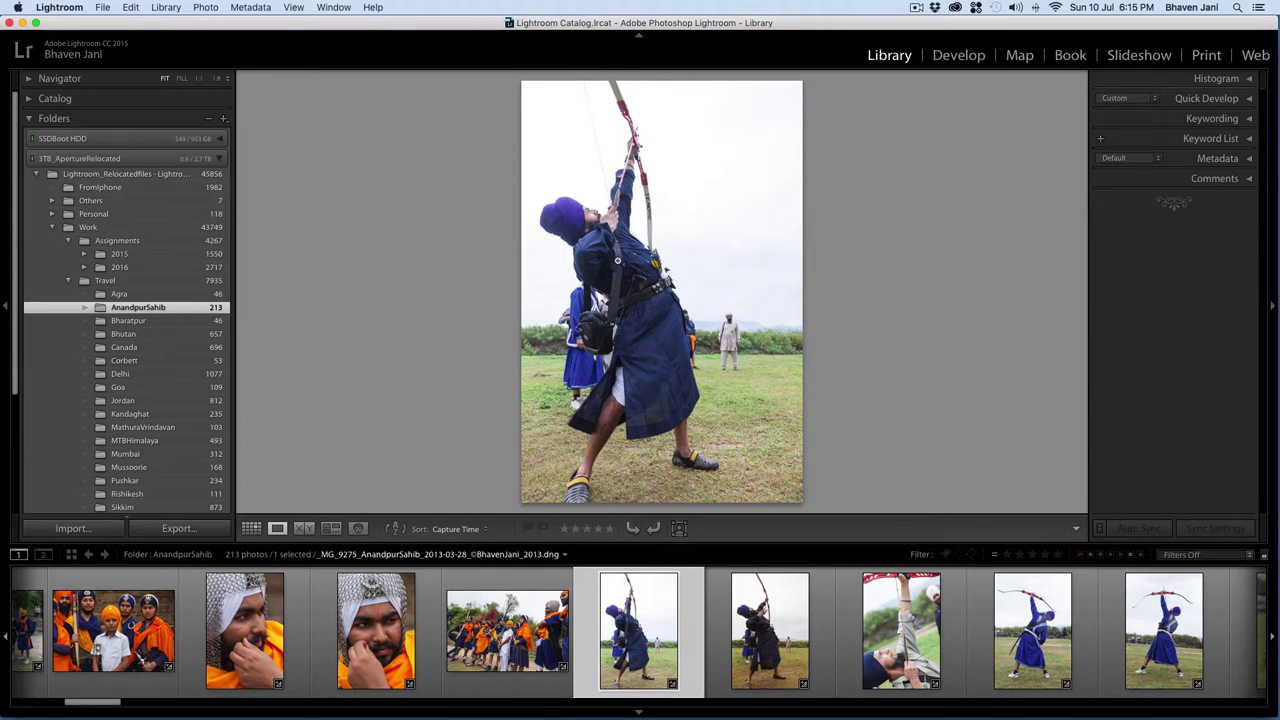
pyautogui.click(618, 264)
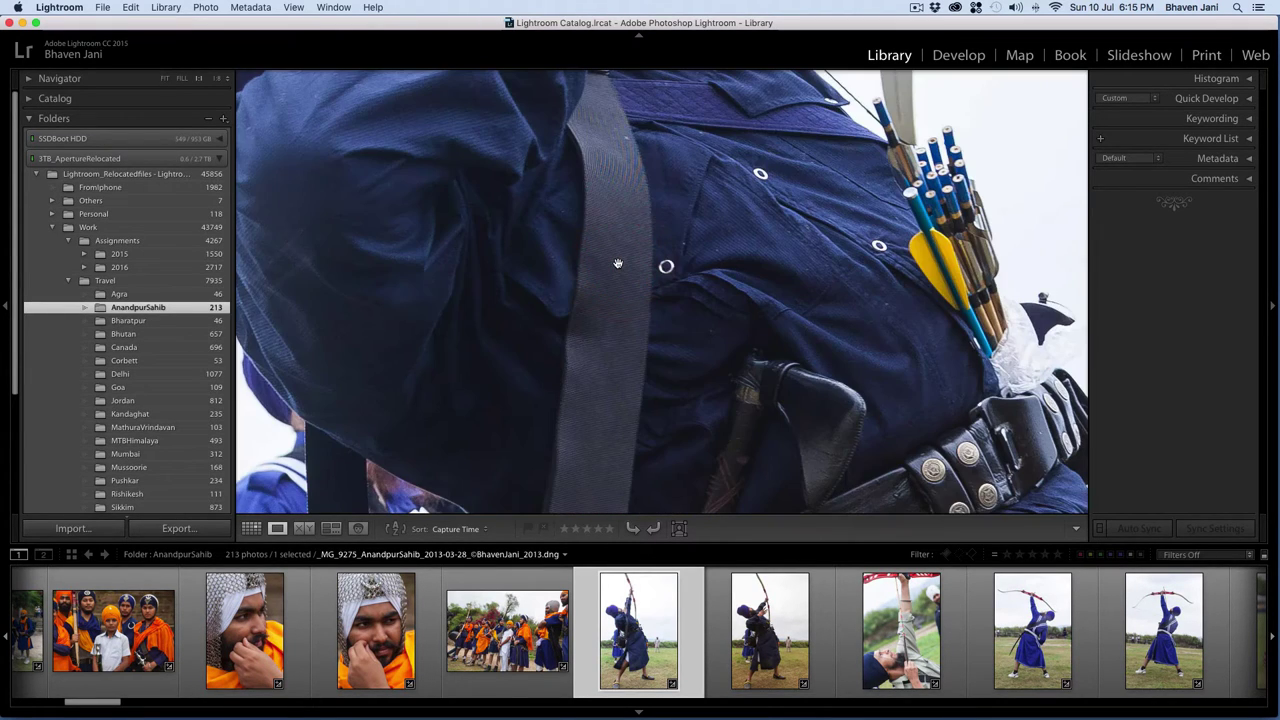
pyautogui.click(618, 264)
pyautogui.click(618, 264)
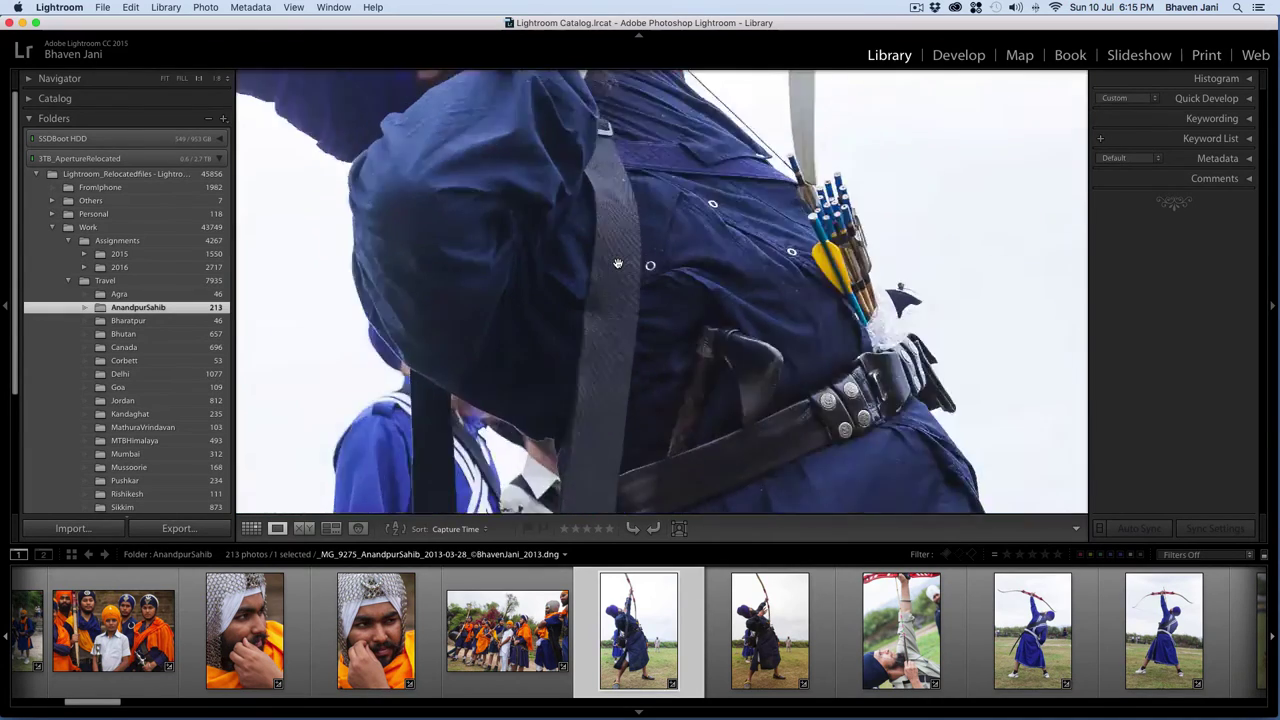
pyautogui.click(618, 264)
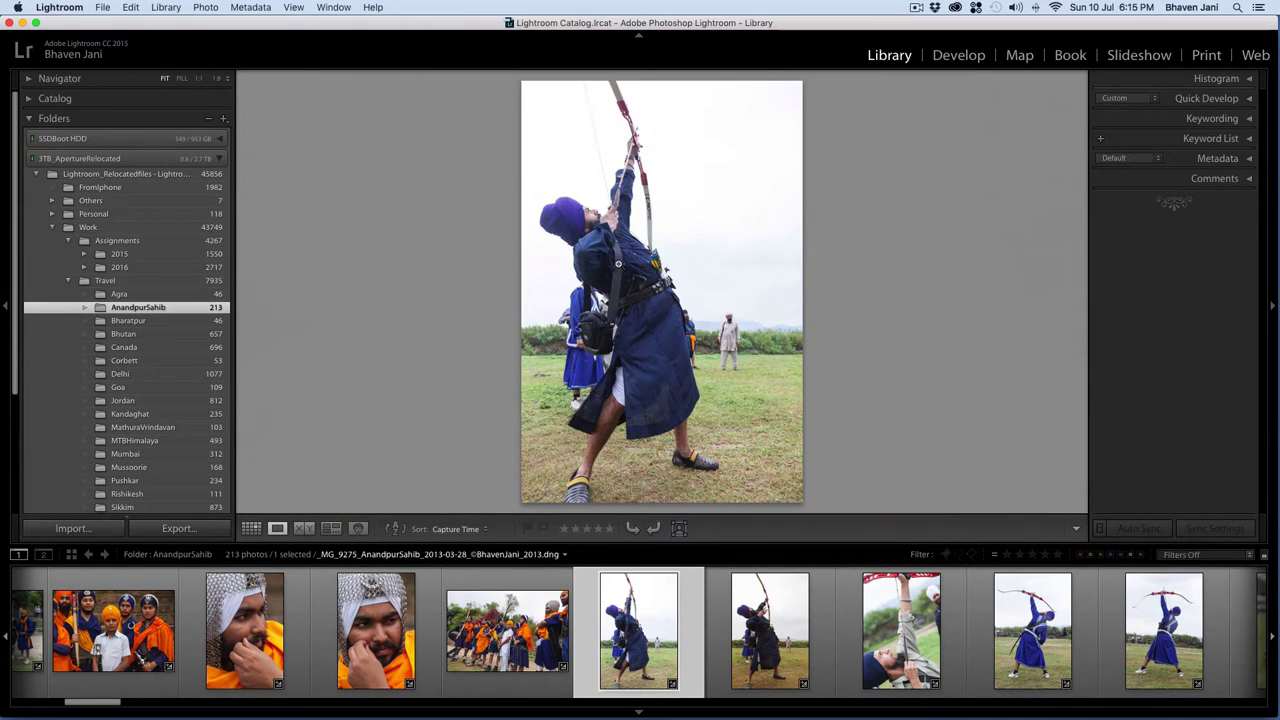
pyautogui.click(618, 264)
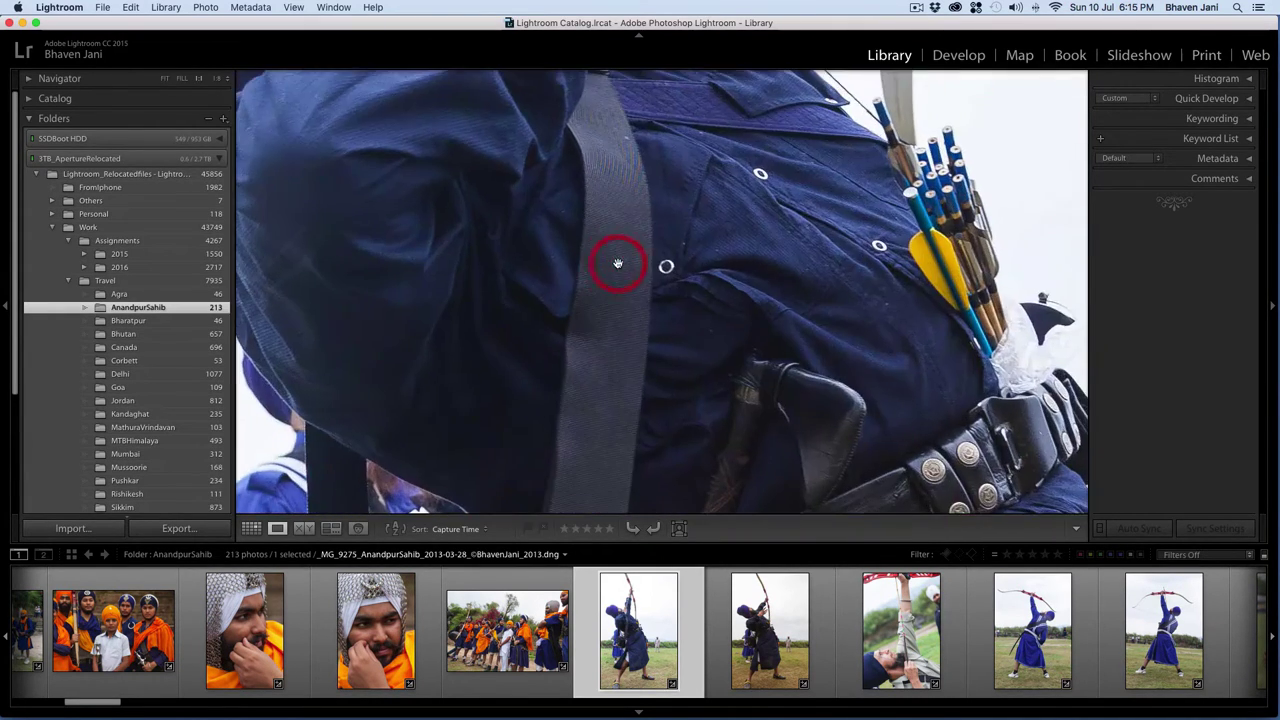
pyautogui.click(618, 264)
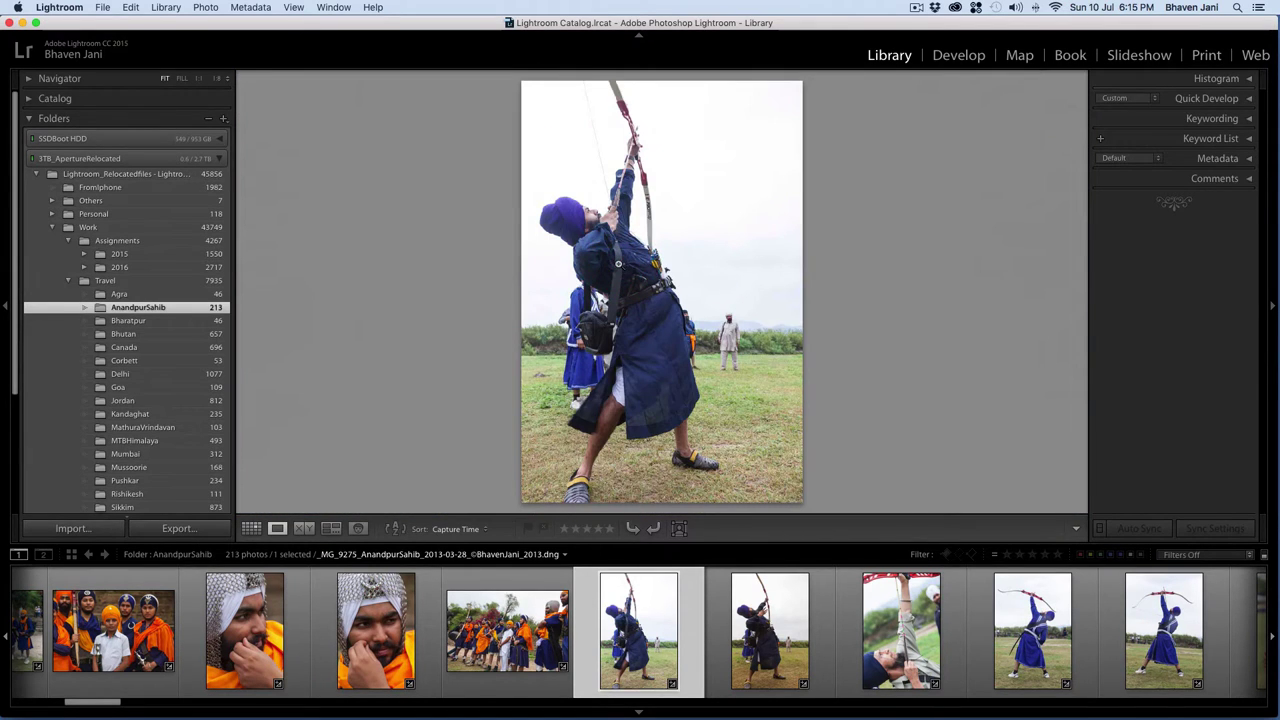
pyautogui.press('g')
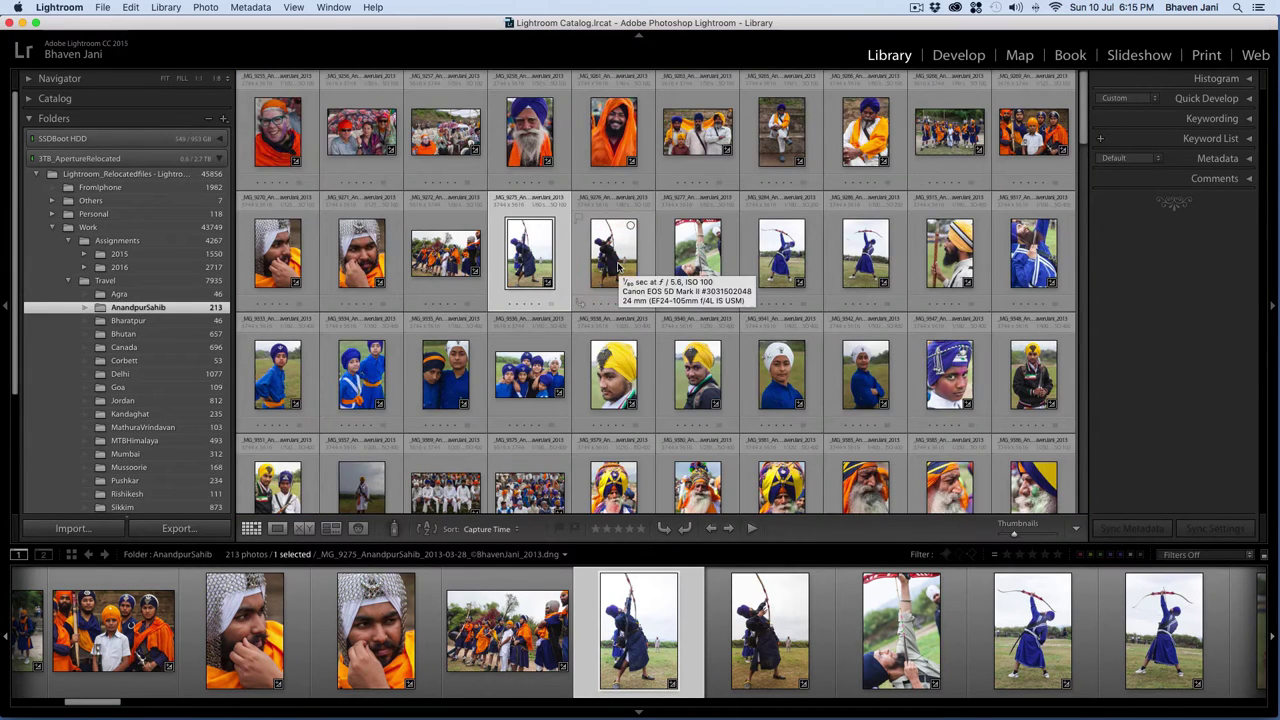
# Show the Navigator, shrink thumbnails, and step forward three photos to the archer raising his bow.
pyautogui.click(58, 78)
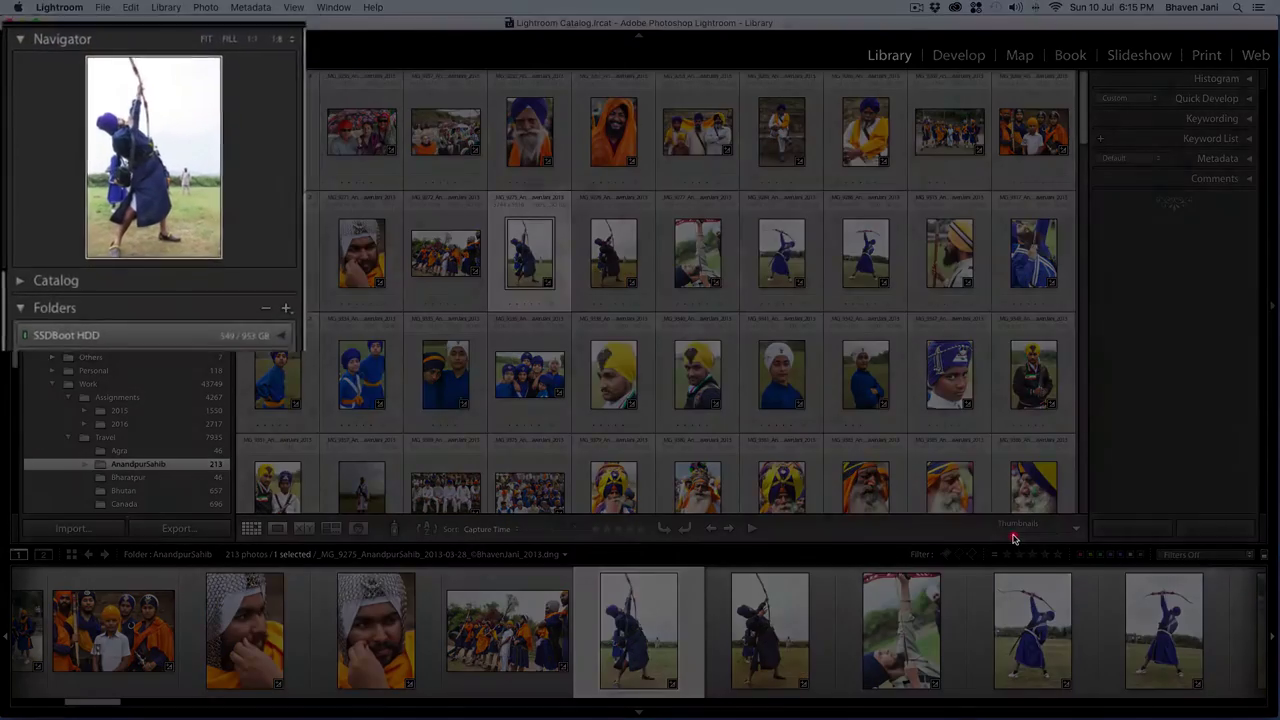
pyautogui.moveTo(1014, 534); pyautogui.dragTo(995, 540)
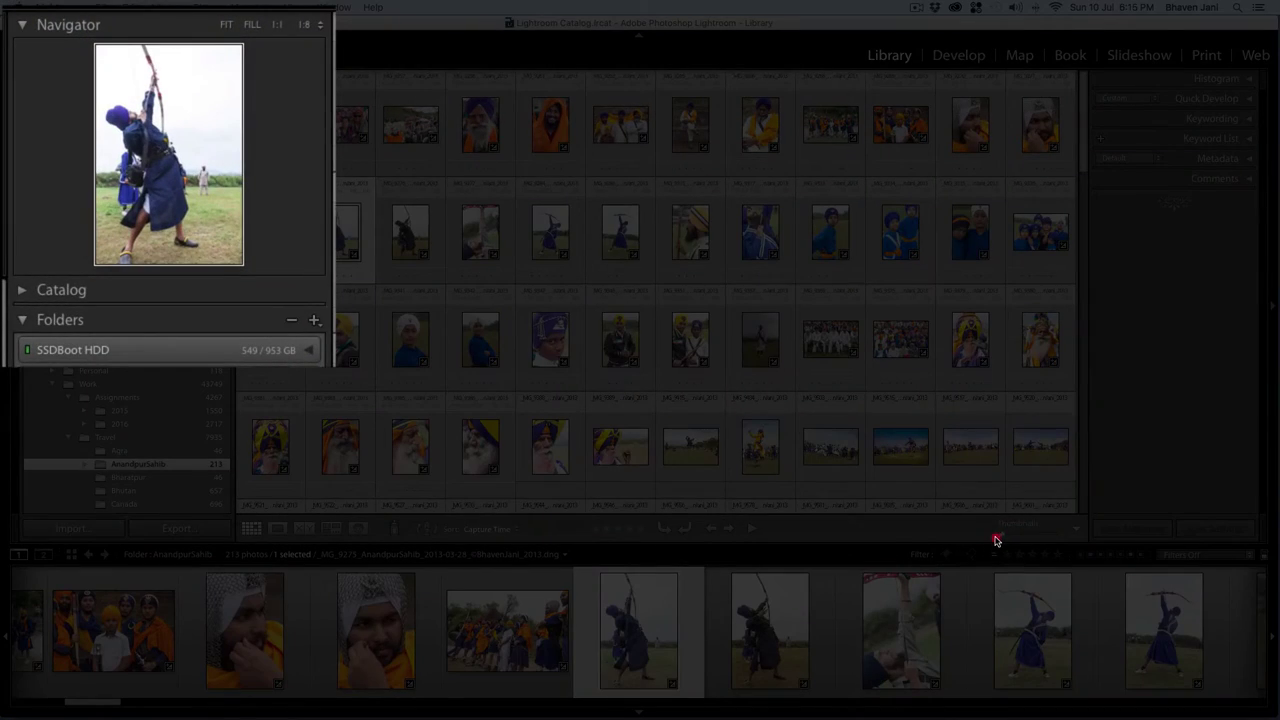
pyautogui.click(344, 232)
pyautogui.press('Right')
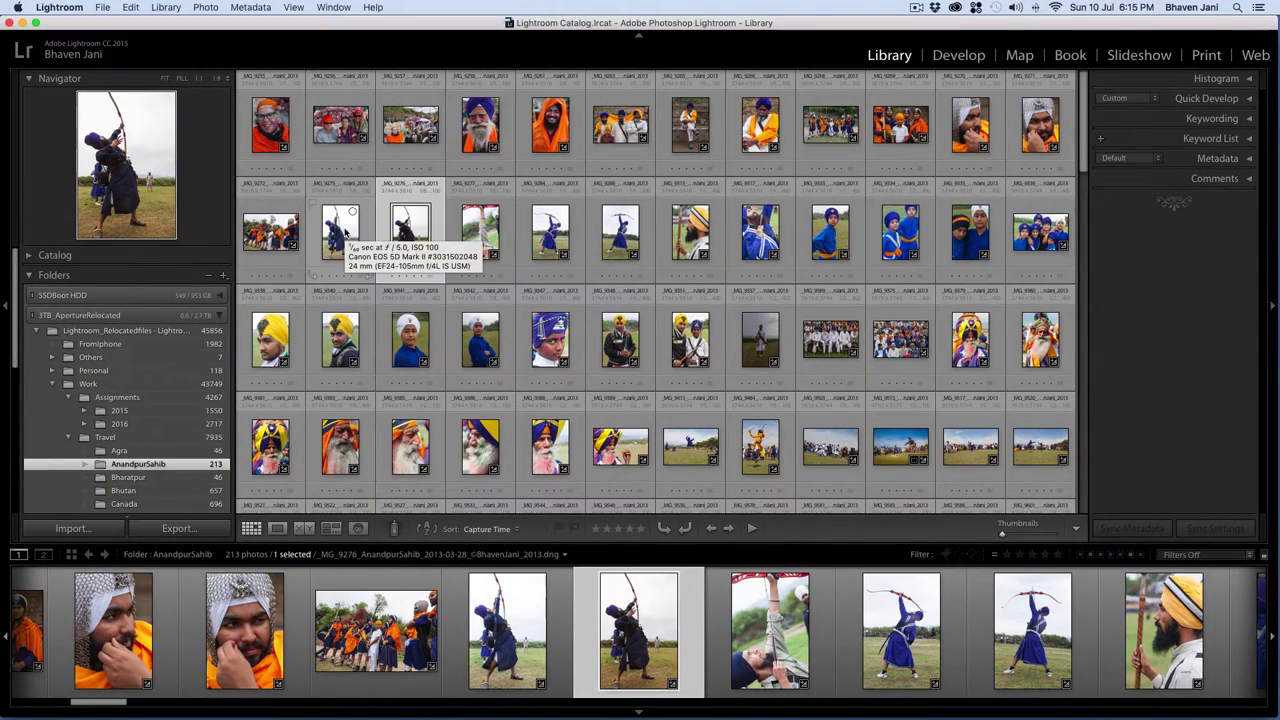
pyautogui.press('Right')
pyautogui.press('Right')
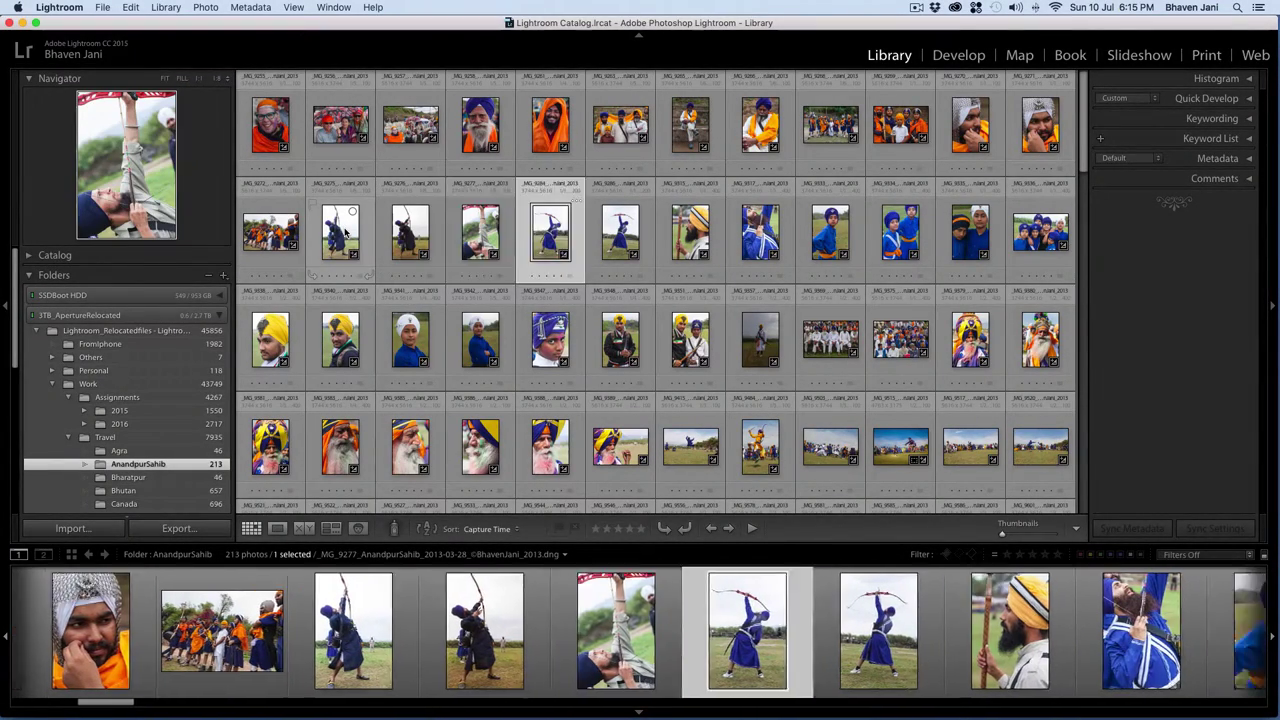
pyautogui.press('Right')
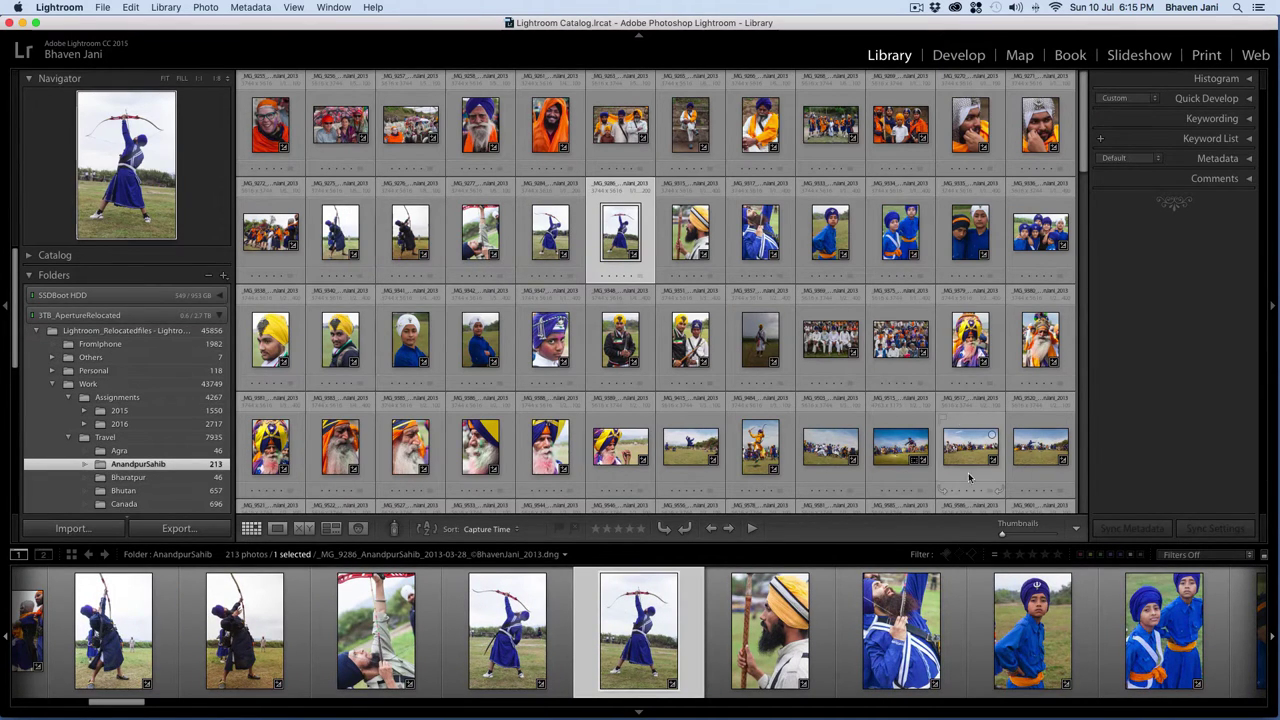
# Zoom the bow-raising archer photo to 1:1, pan onto him, then fit the whole photo.
pyautogui.press('z')
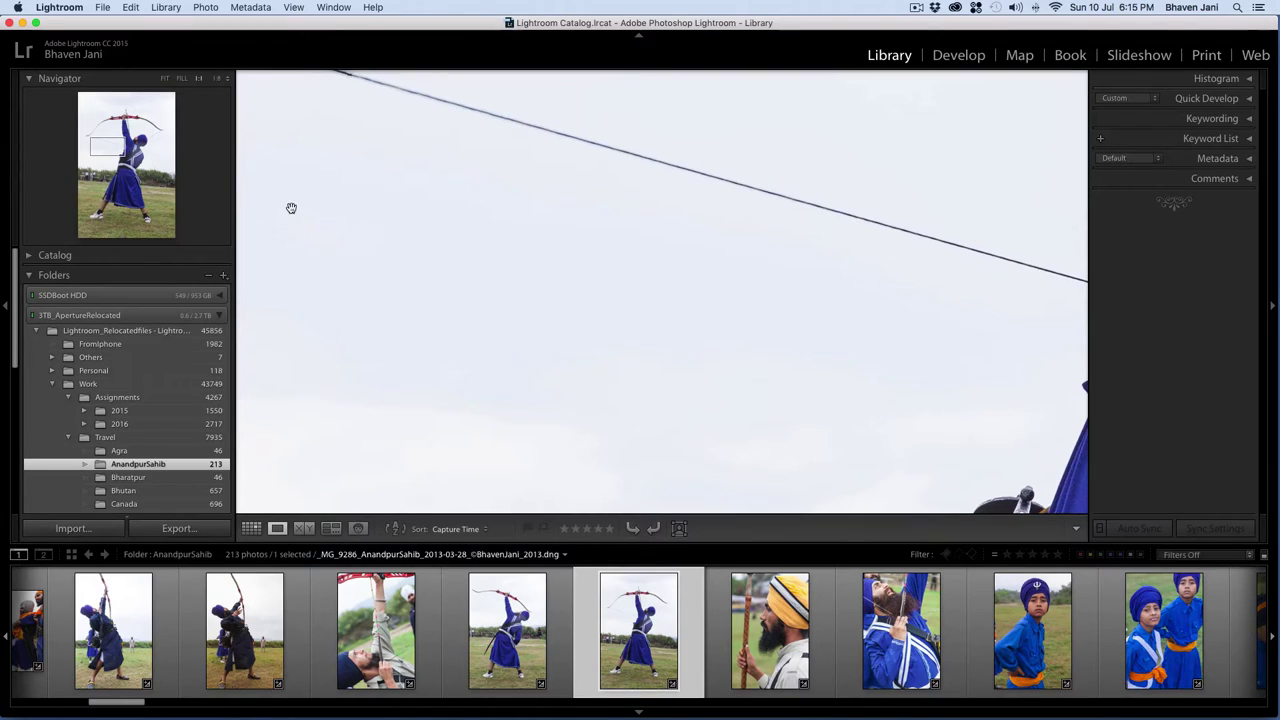
pyautogui.moveTo(107, 147); pyautogui.dragTo(134, 140)
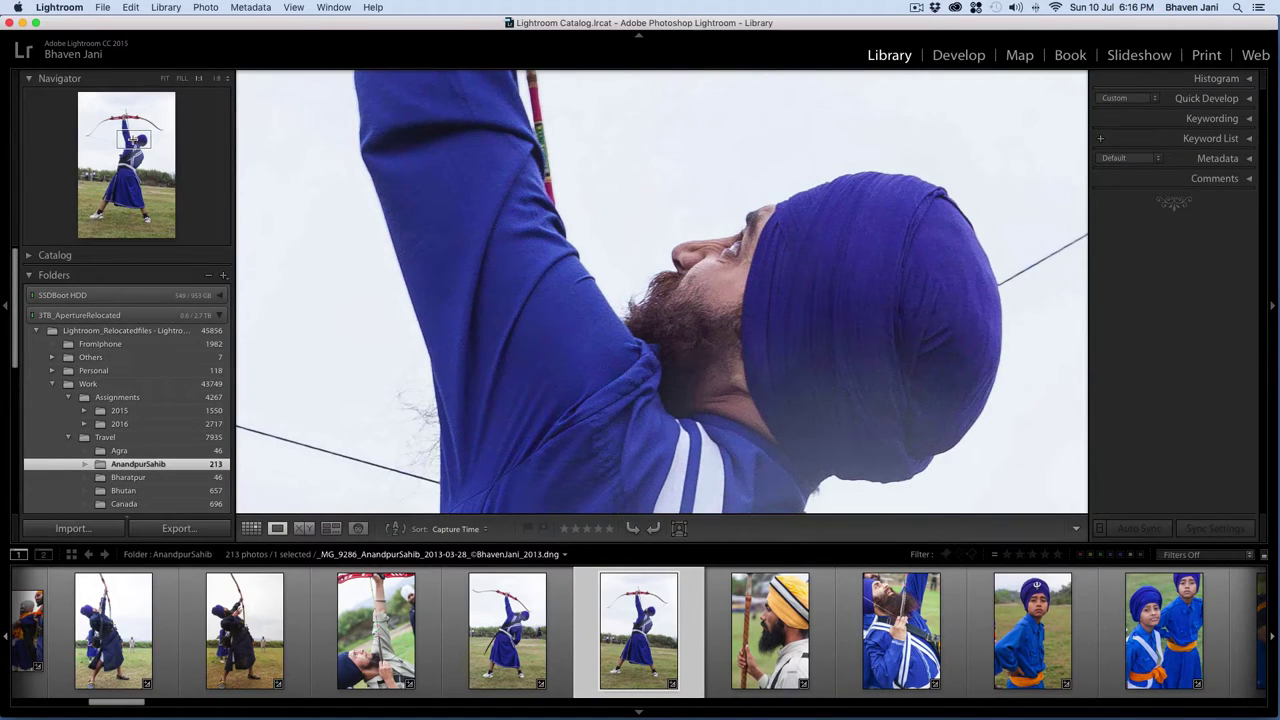
pyautogui.click(440, 231)
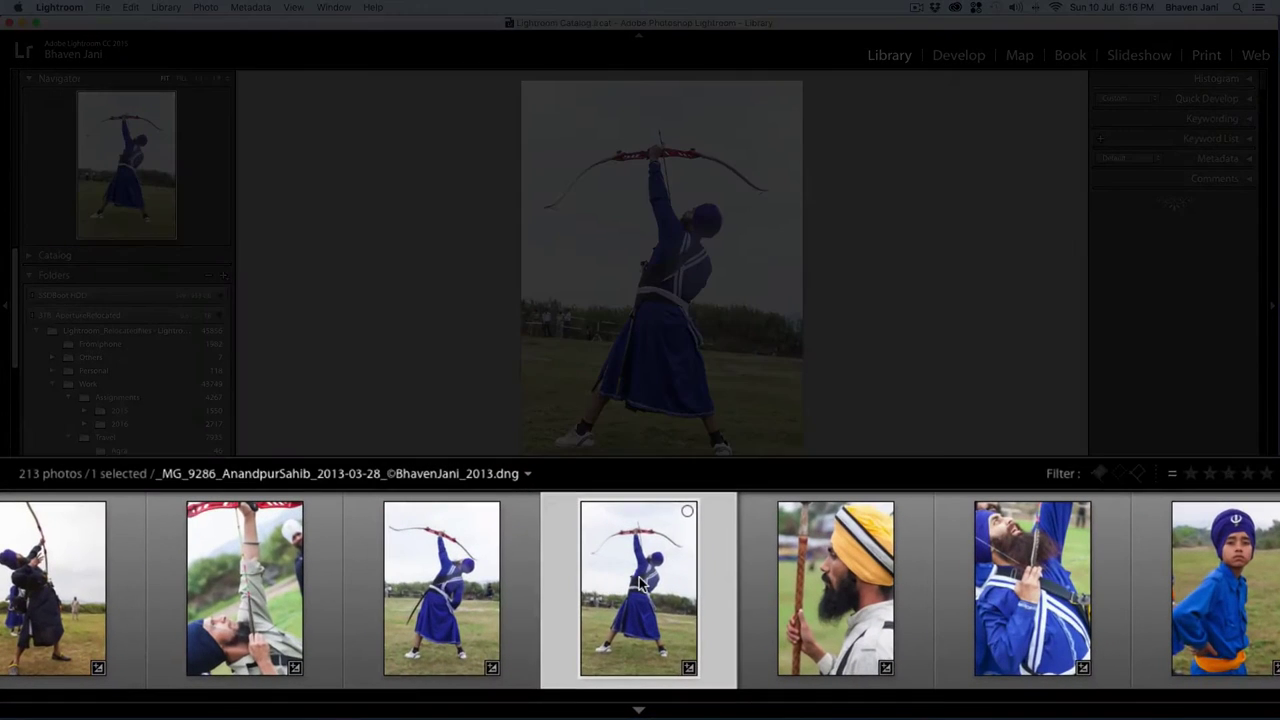
# Advance three photos from the archer to the blue-turban group portrait _MG_9336.
pyautogui.click(640, 612)
pyautogui.press('Right')
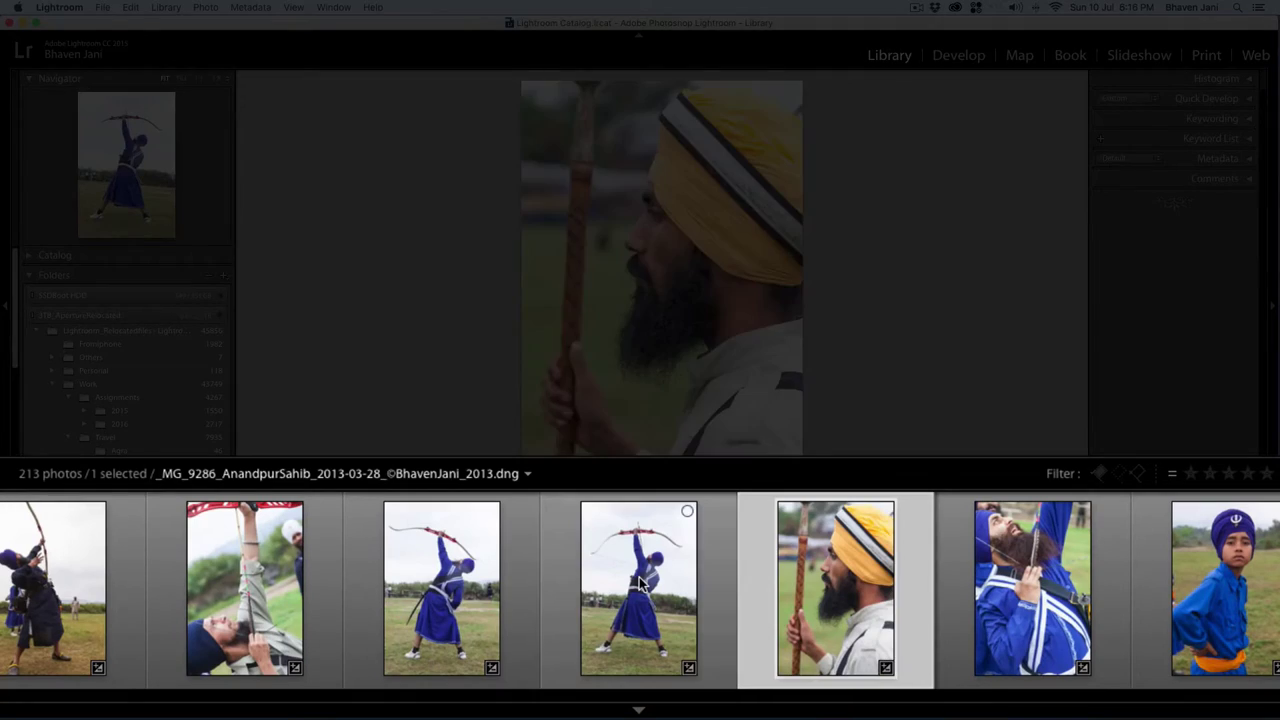
pyautogui.press('Right')
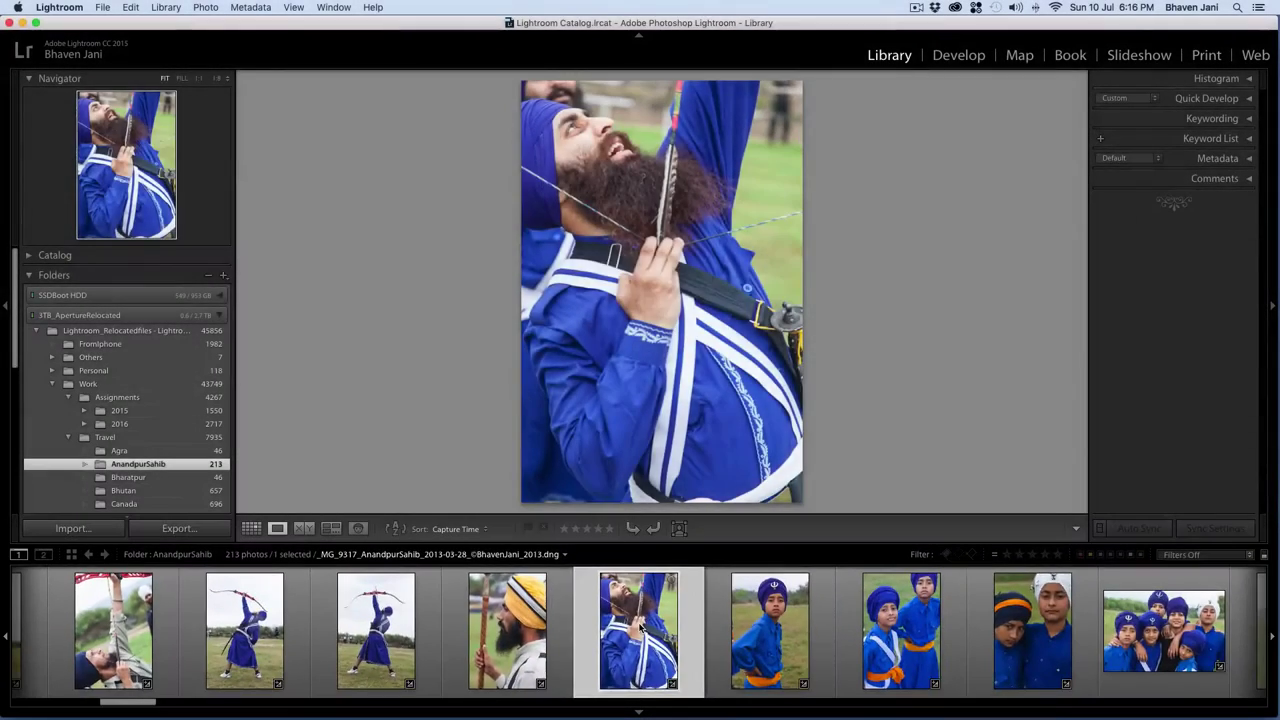
pyautogui.press('Right')
pyautogui.press('Right')
pyautogui.press('Right')
pyautogui.press('Right')
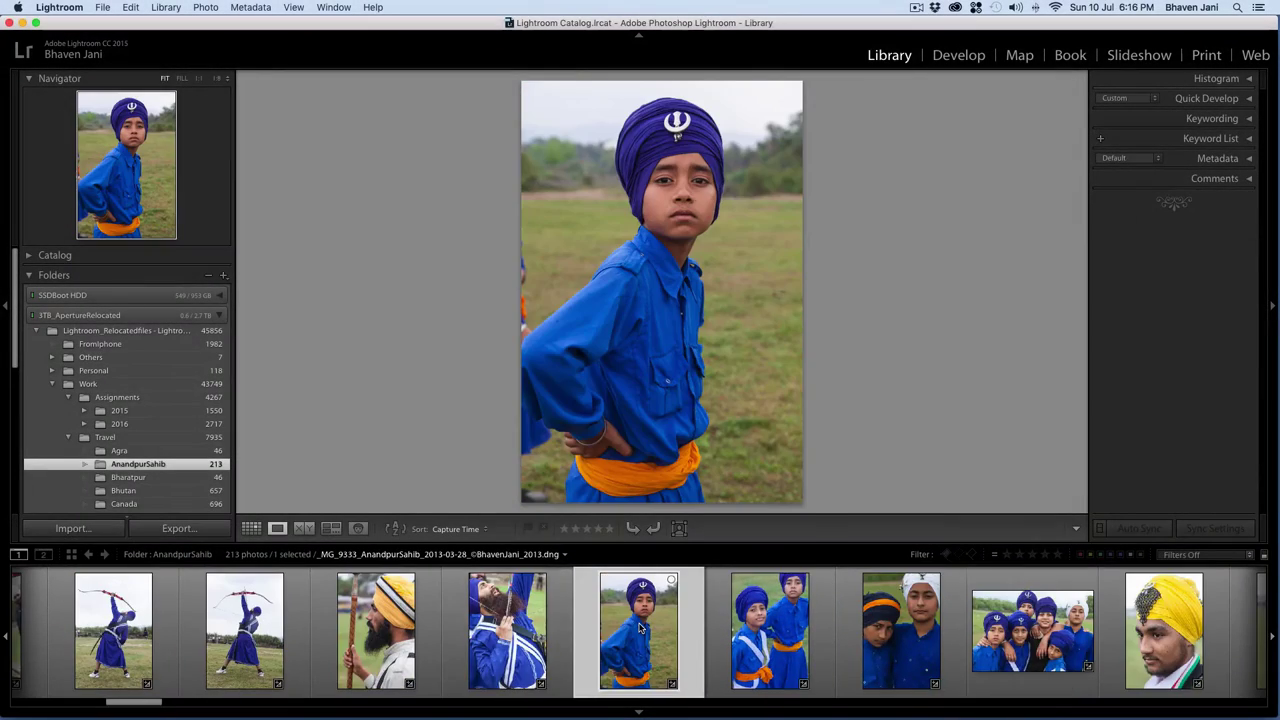
pyautogui.press('Right')
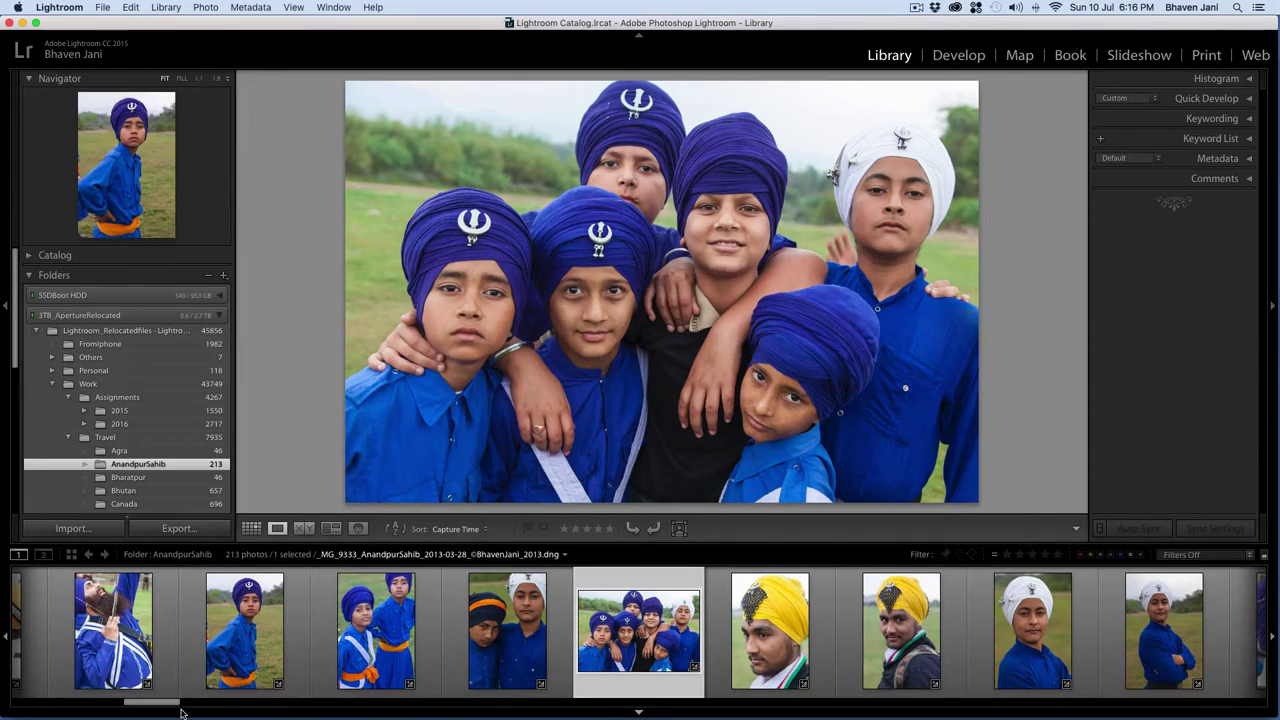
pyautogui.moveTo(172, 705); pyautogui.dragTo(286, 712)
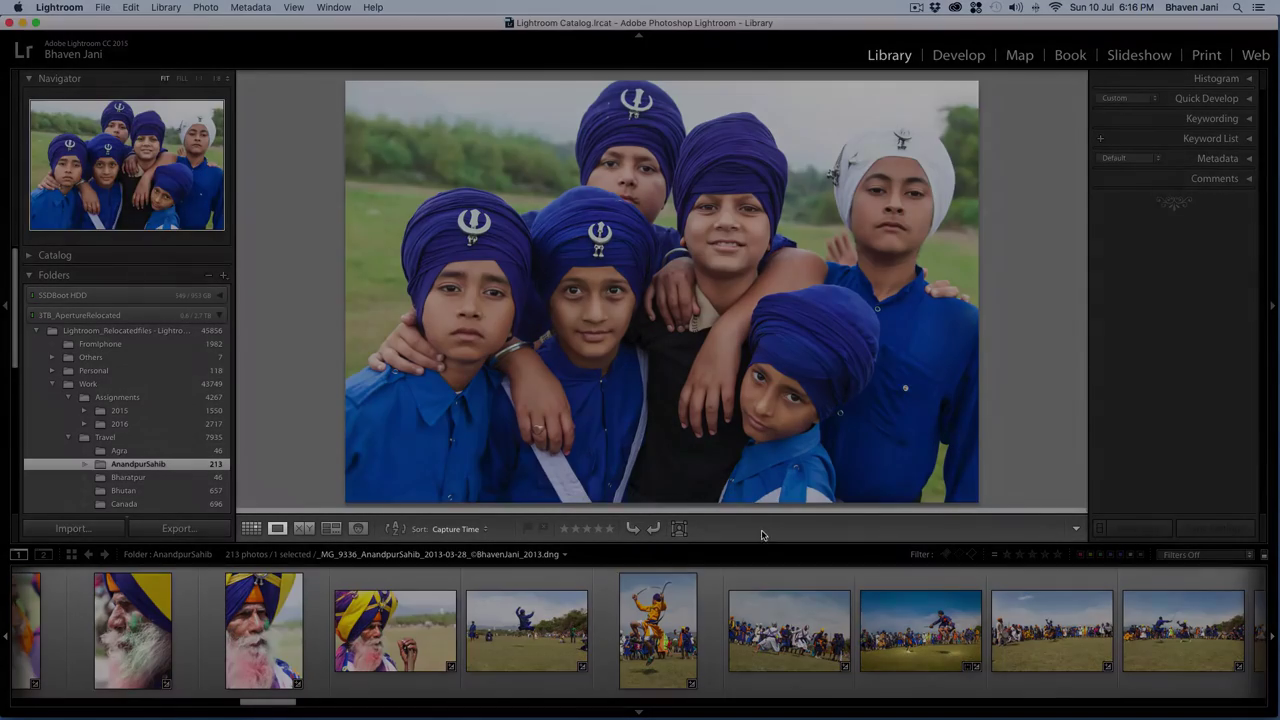
# Hide the toolbar and face-region boxes, return to Grid, and select _MG_9317 with _MG_9333.
pyautogui.click(762, 532)
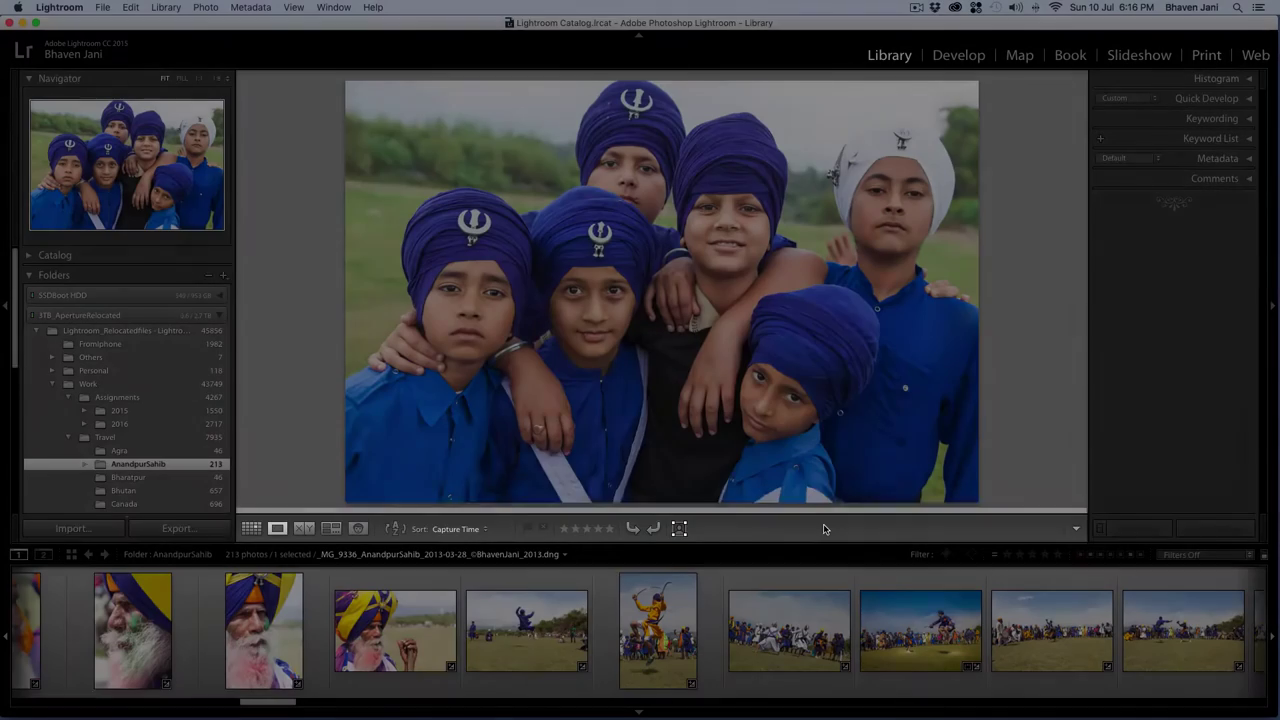
pyautogui.press('t')
pyautogui.press('t')
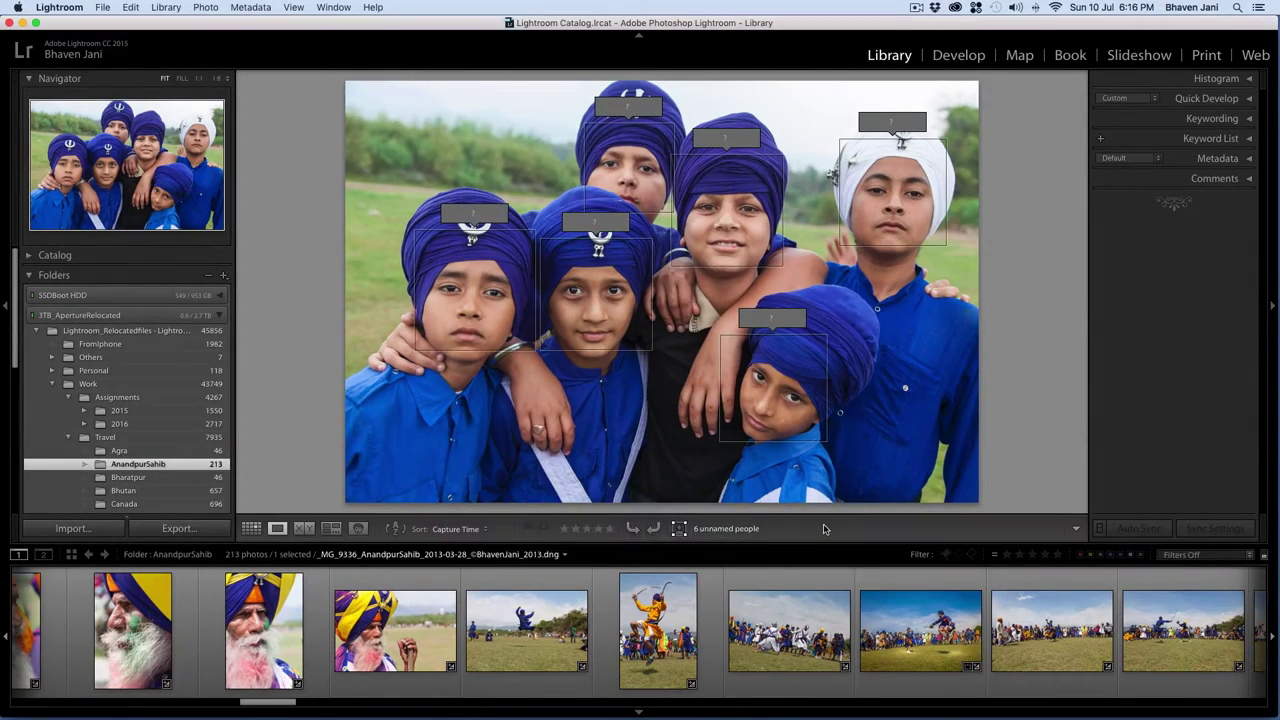
pyautogui.click(824, 528)
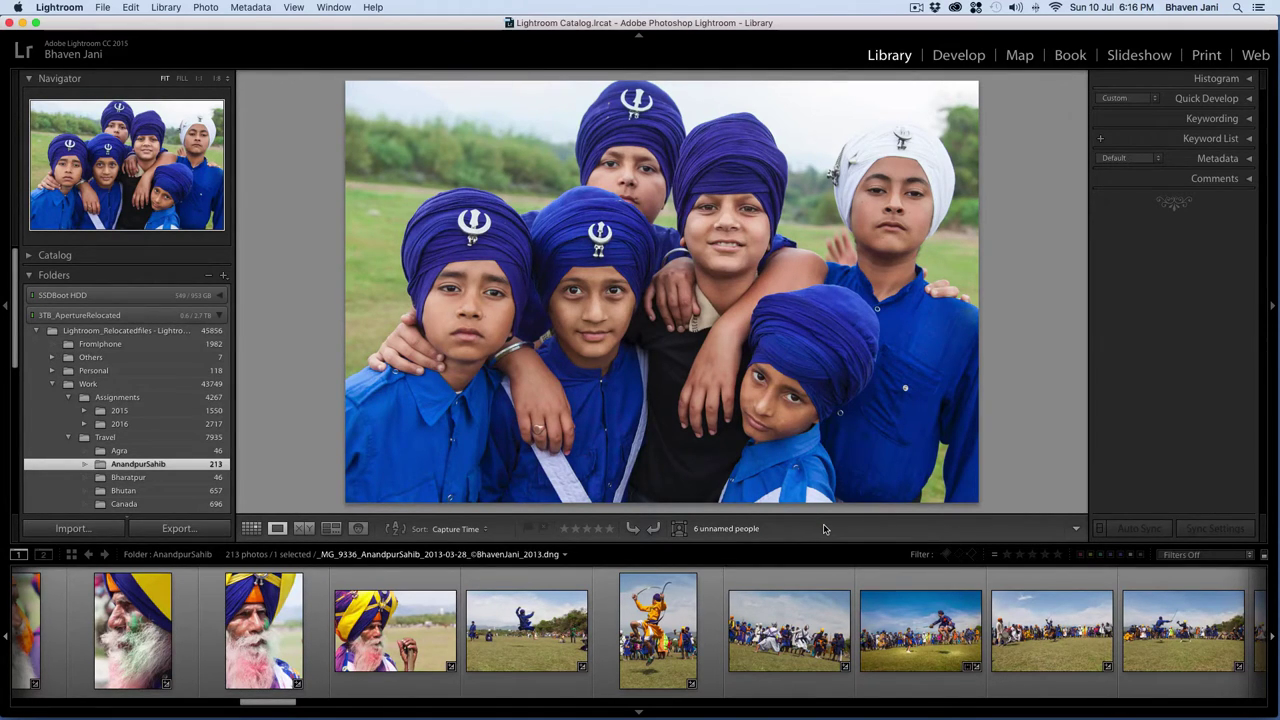
pyautogui.press('g')
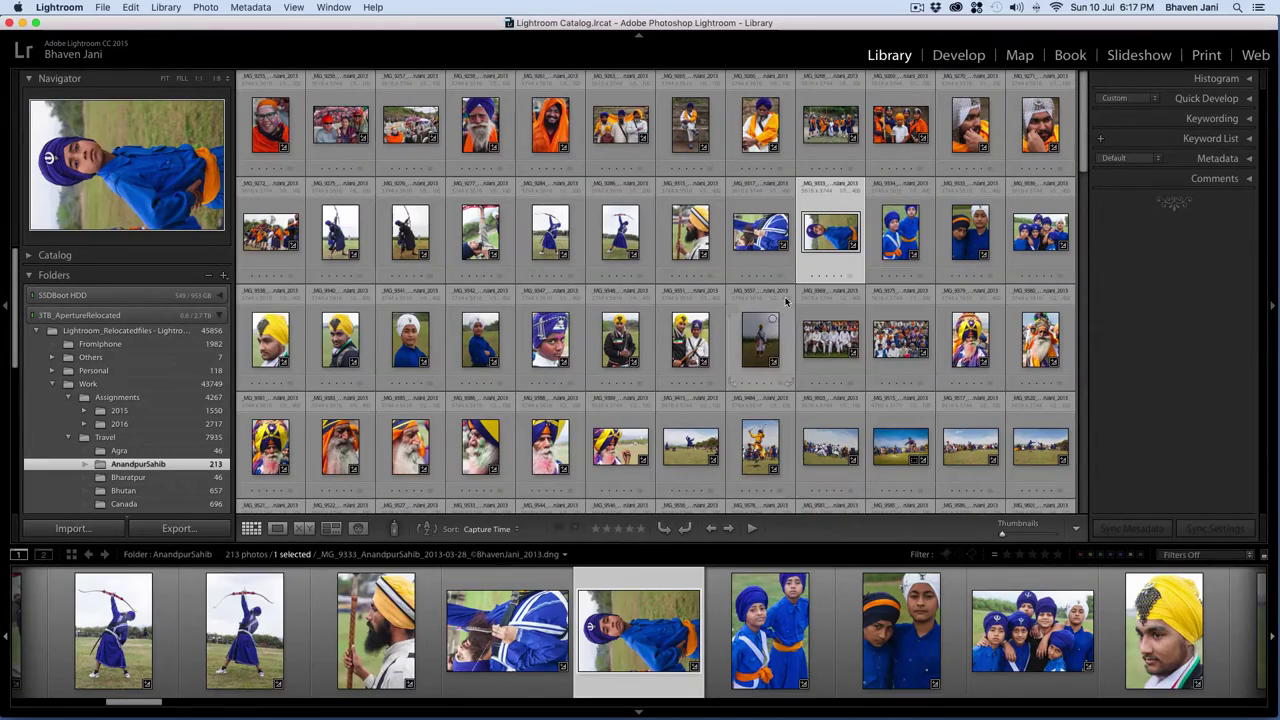
pyautogui.keyDown('super'); pyautogui.click(760, 232); pyautogui.keyUp('super')
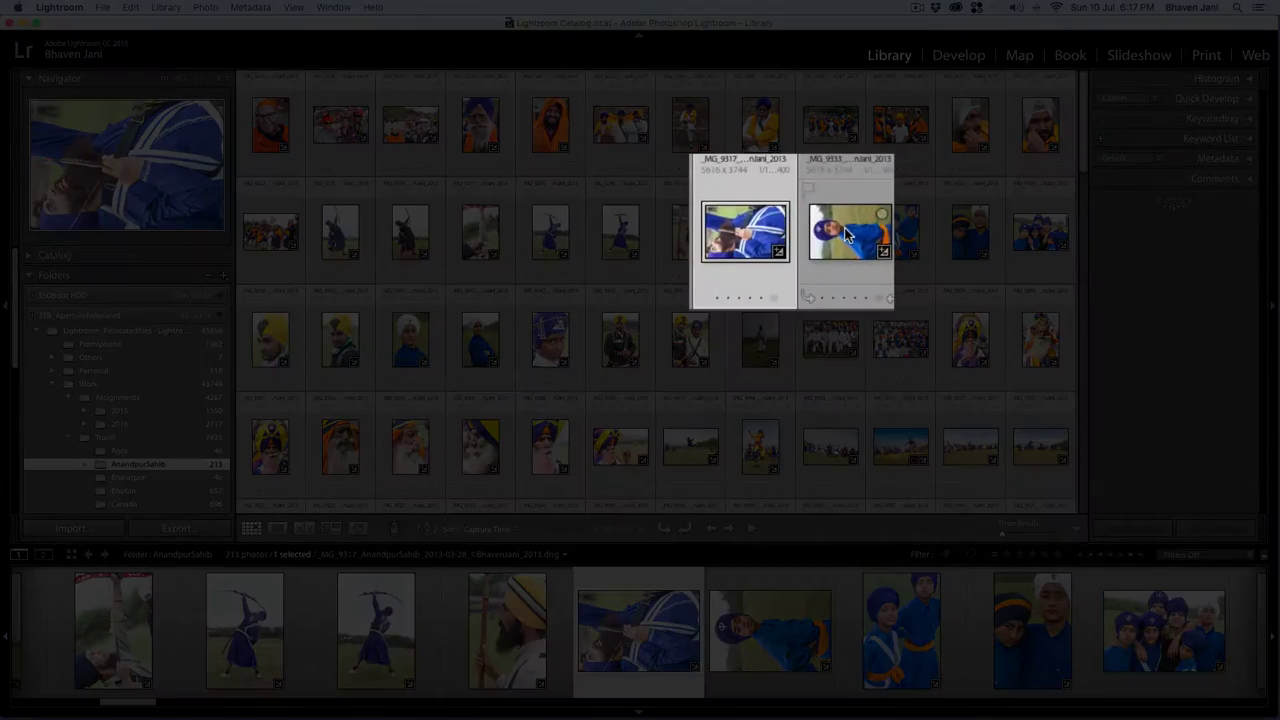
# In Survey view, rotate _MG_9317 and then _MG_9333 to portrait orientation.
pyautogui.click(845, 232)
pyautogui.click(755, 235)
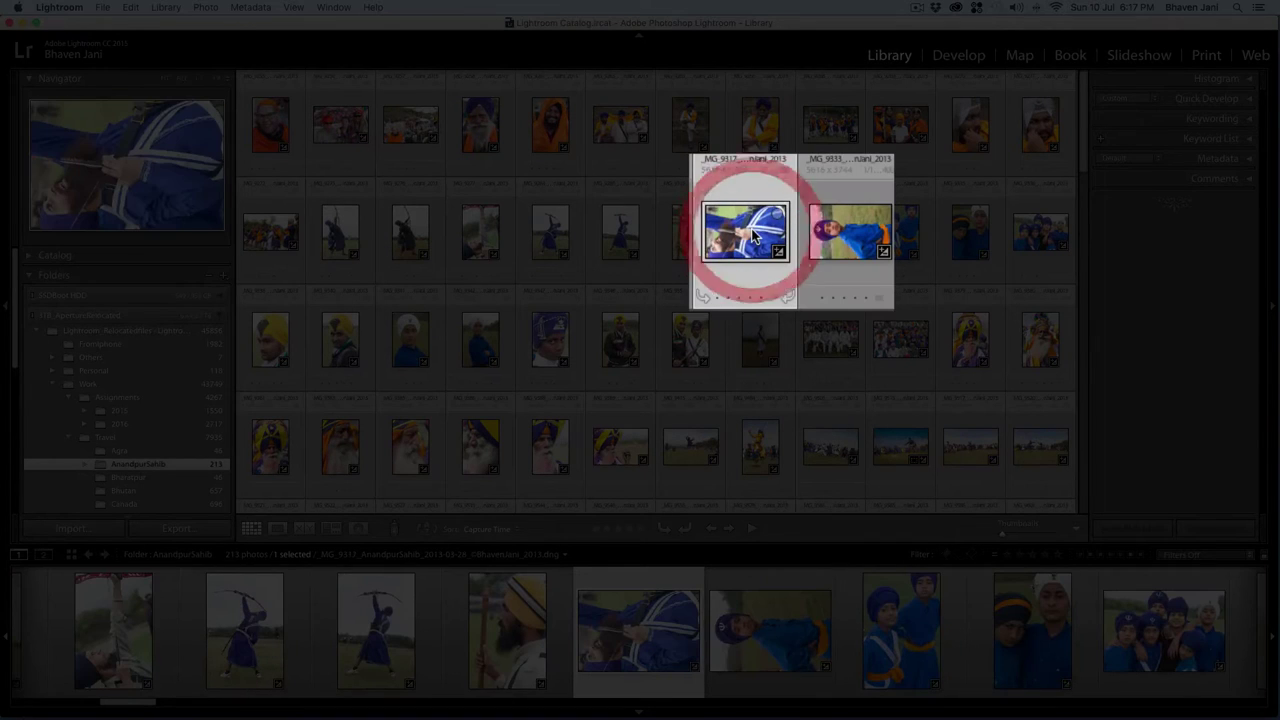
pyautogui.click(690, 529)
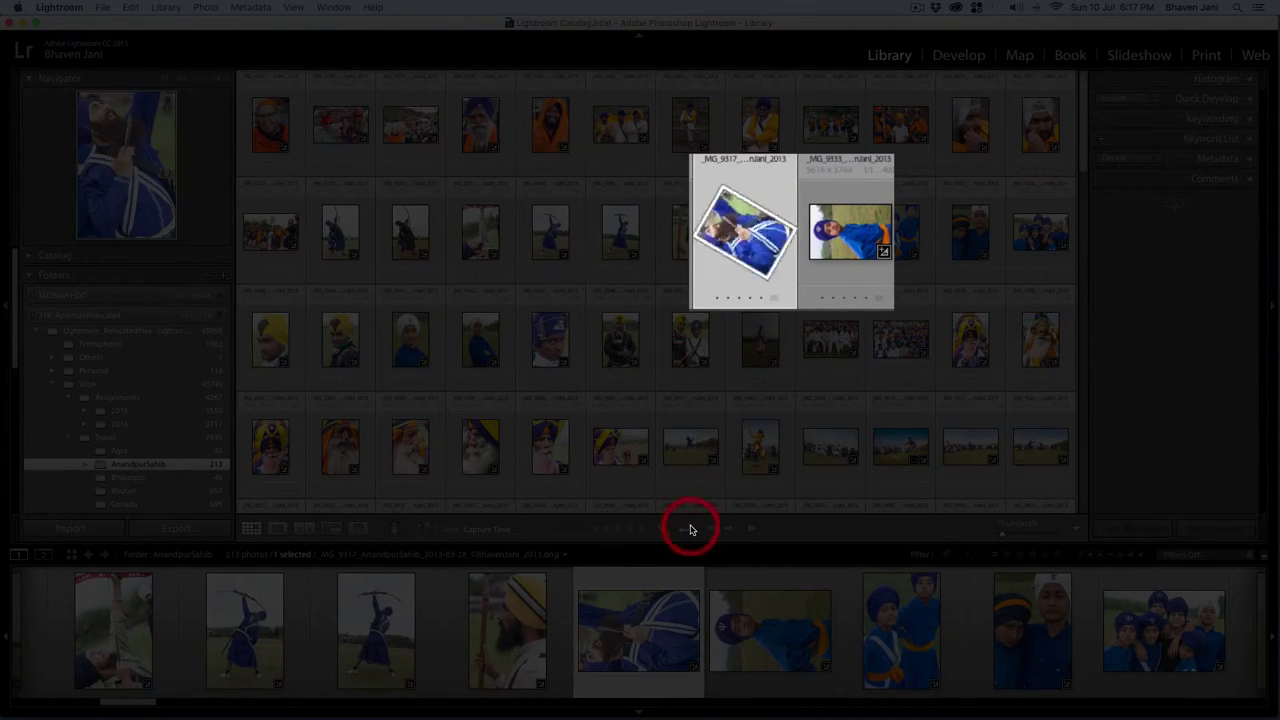
pyautogui.click(880, 210)
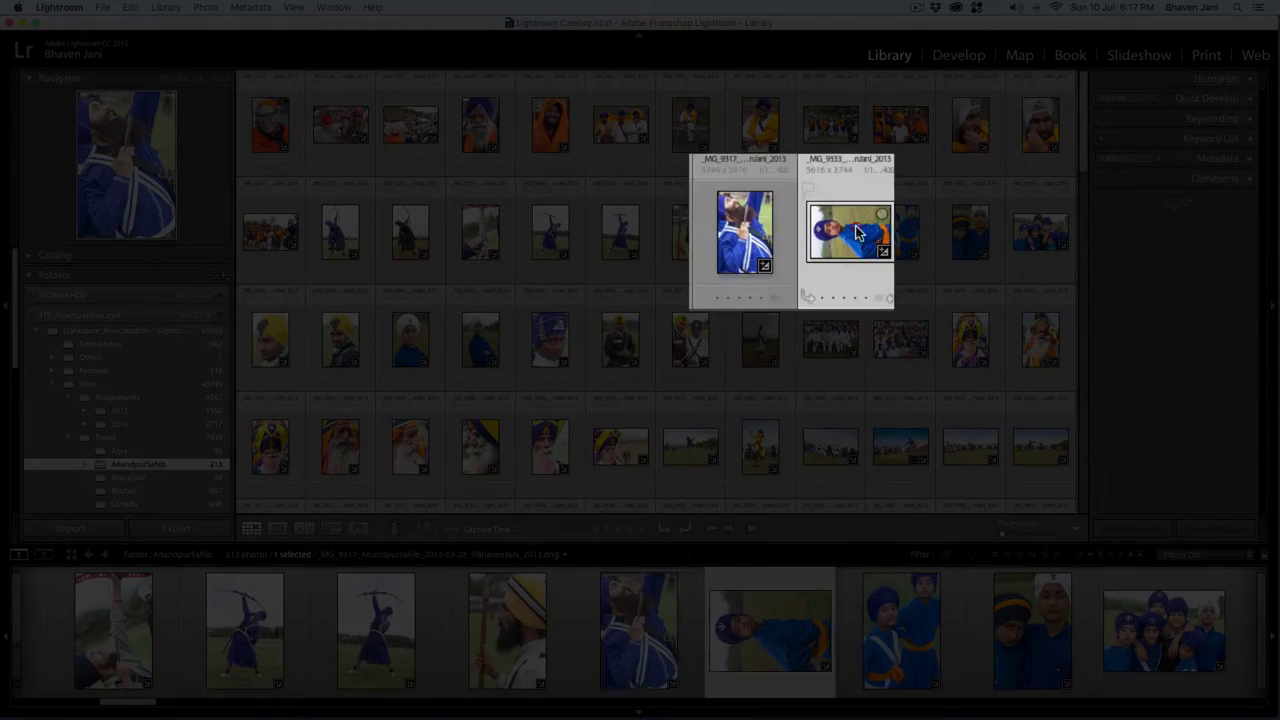
pyautogui.click(686, 531)
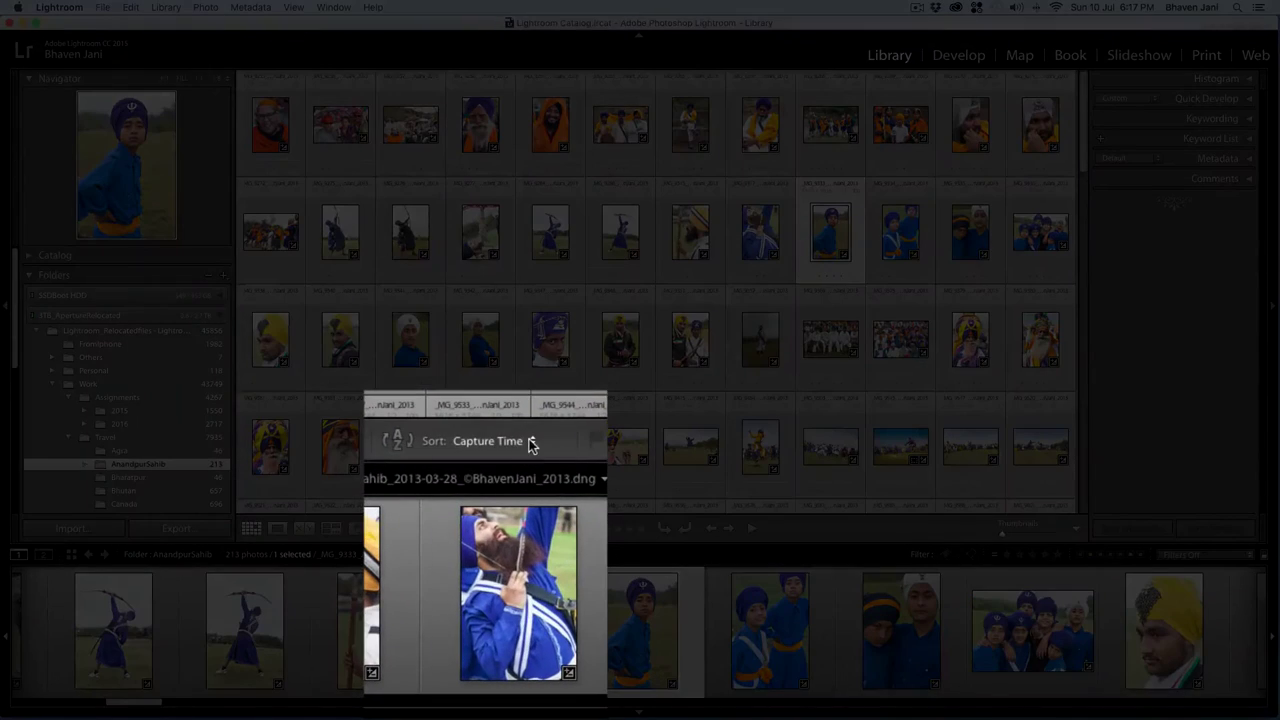
# Try the reverse sort direction, then restore the original capture-time order of the photos.
pyautogui.click(531, 443)
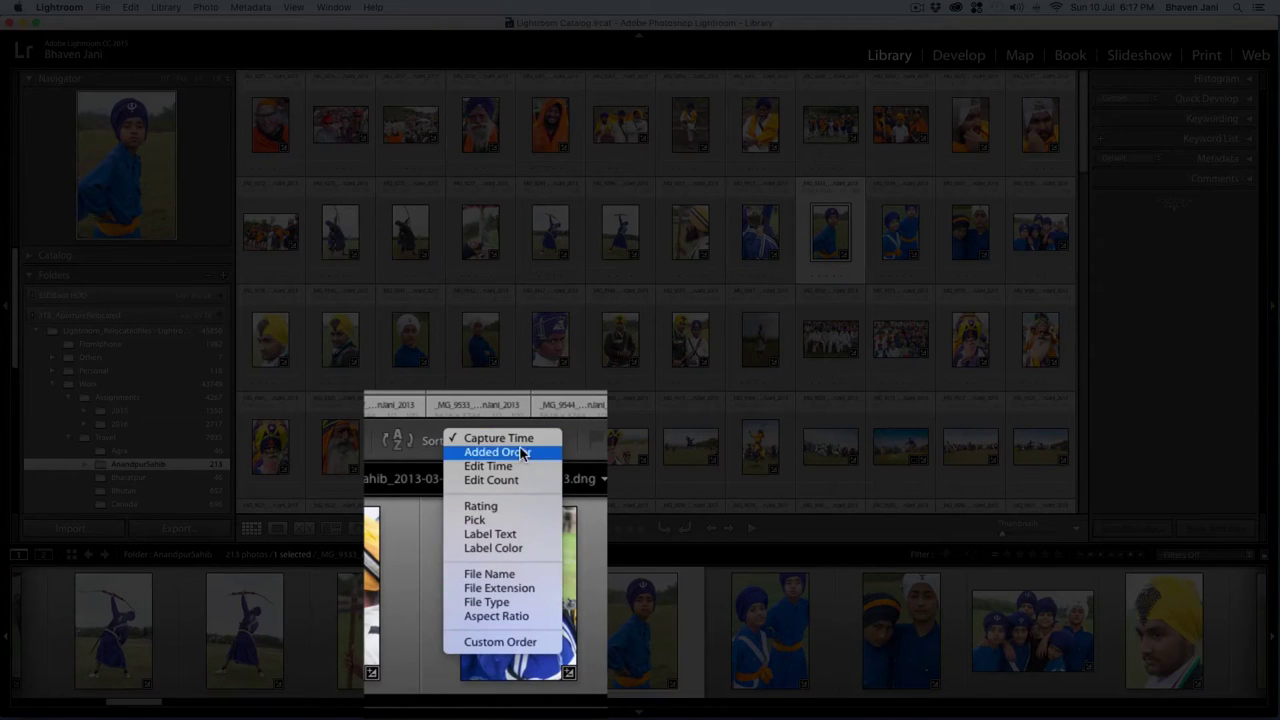
pyautogui.click(568, 450)
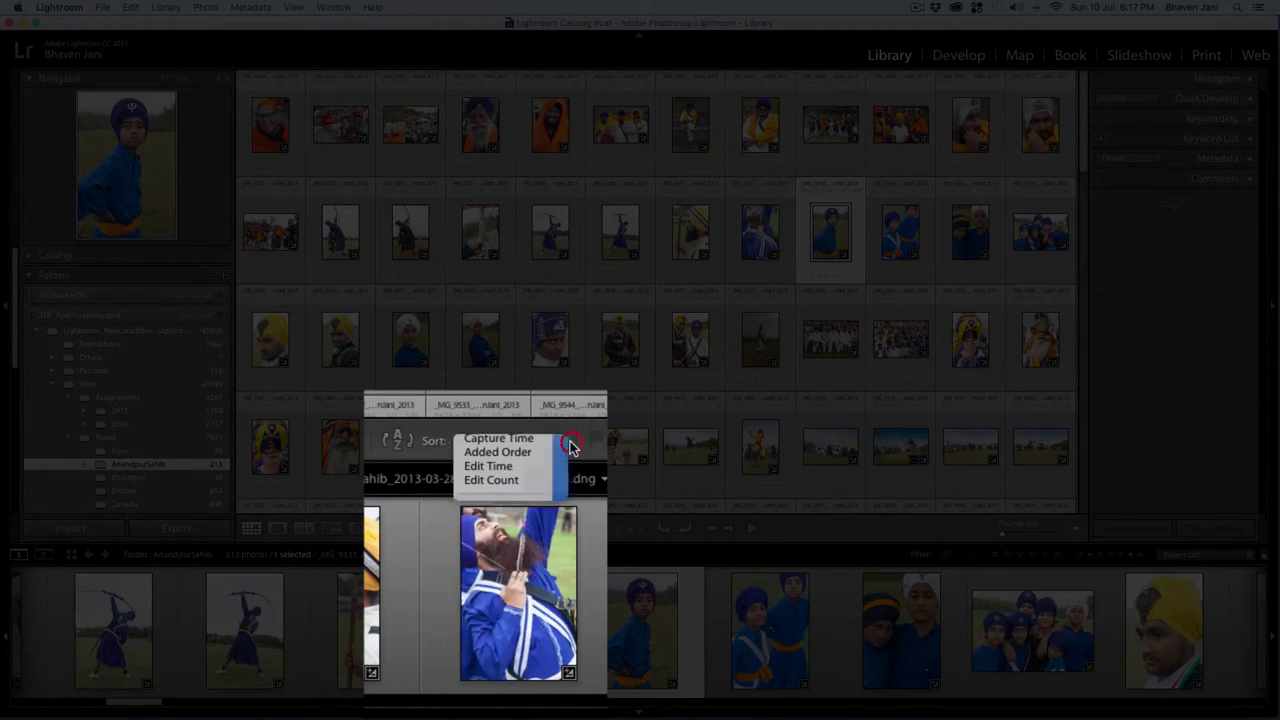
pyautogui.click(401, 441)
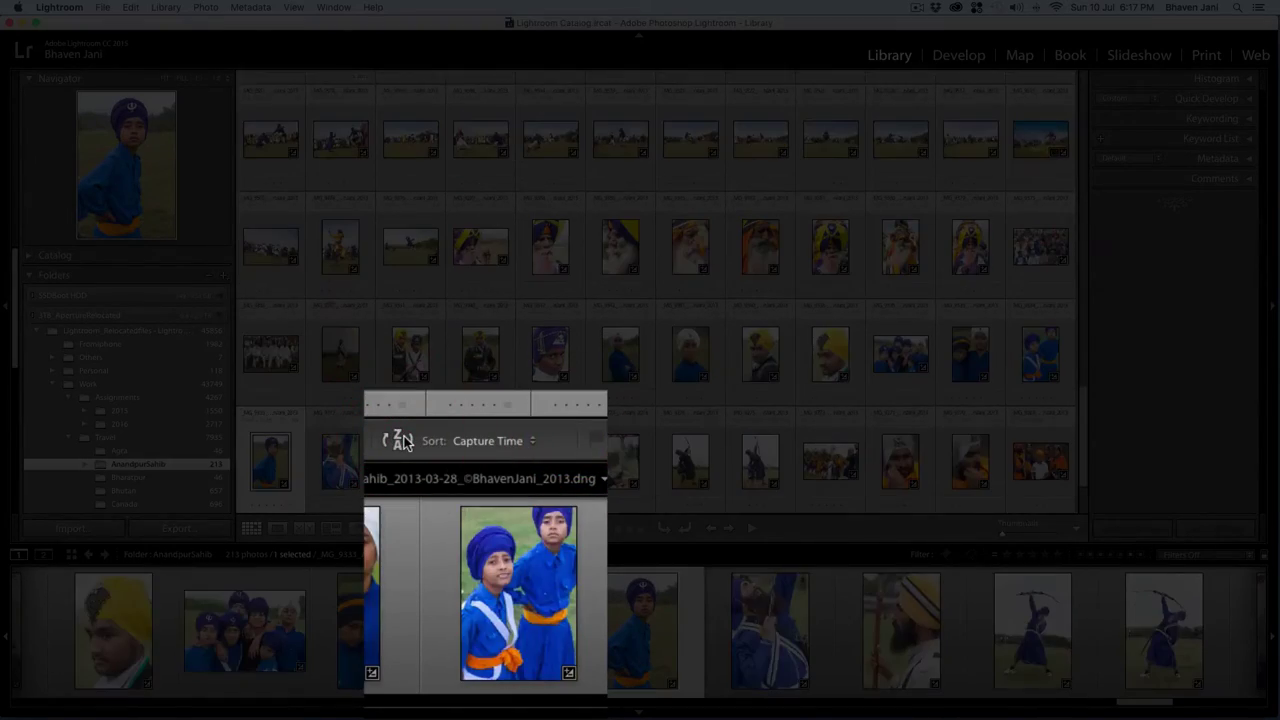
pyautogui.click(401, 441)
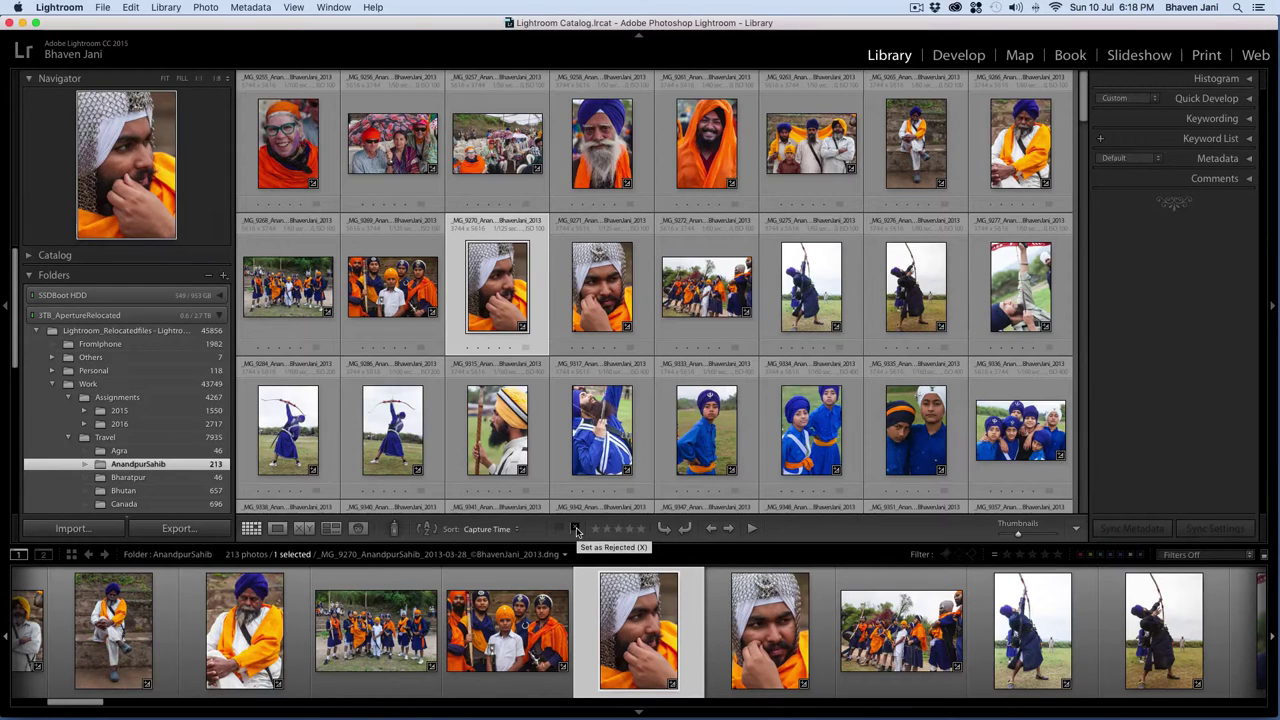
pyautogui.click(576, 530)
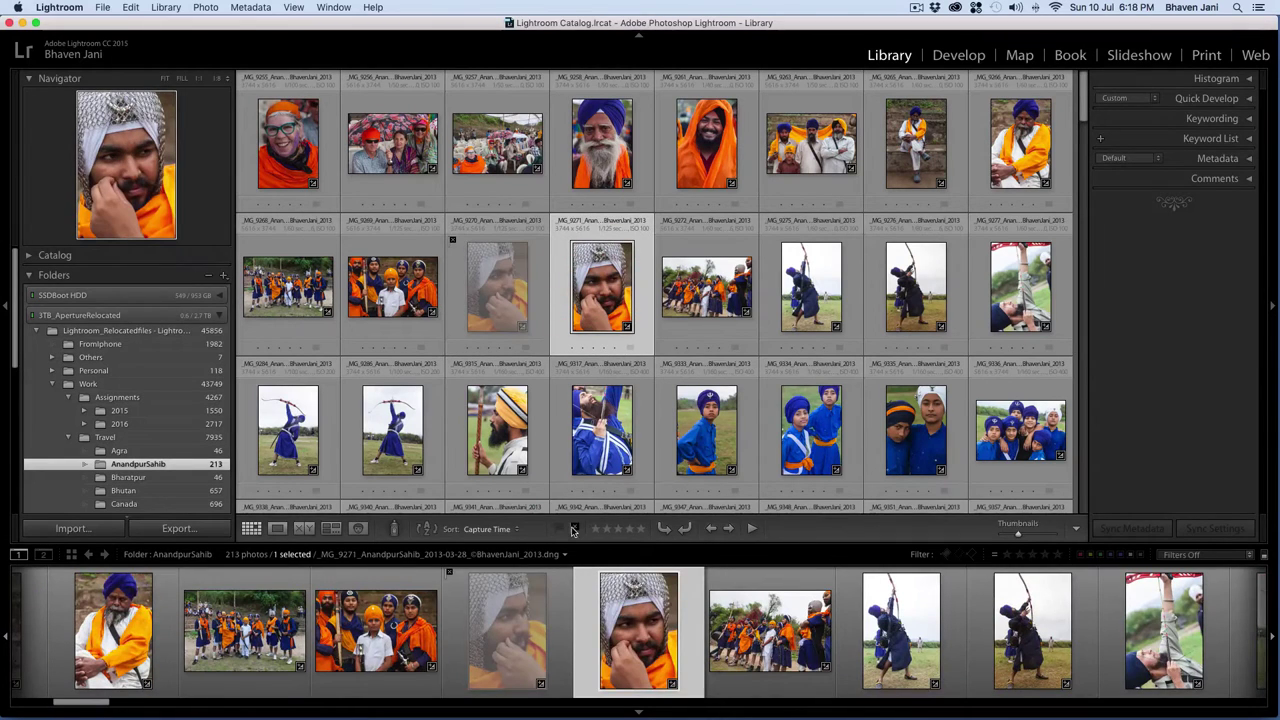
pyautogui.click(576, 529)
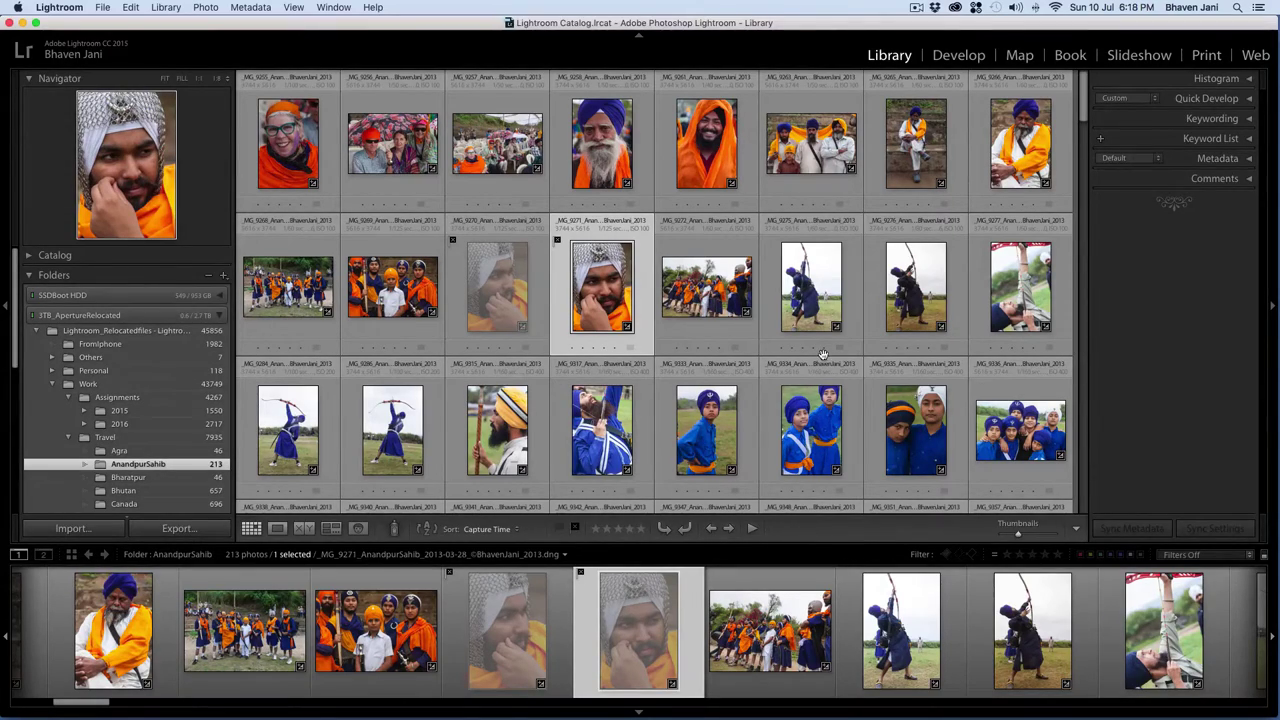
pyautogui.scroll(-15, 824, 357)
pyautogui.scroll(-5, 824, 357)
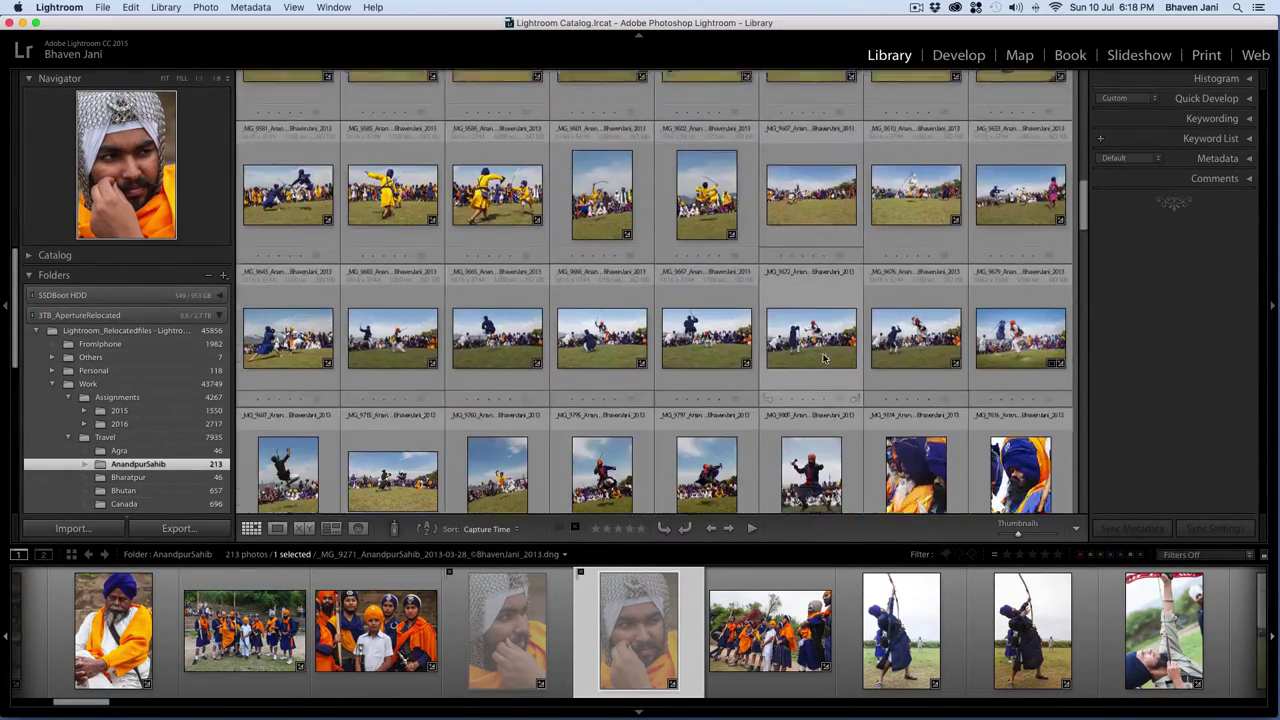
pyautogui.scroll(8, 824, 357)
pyautogui.scroll(20, 824, 357)
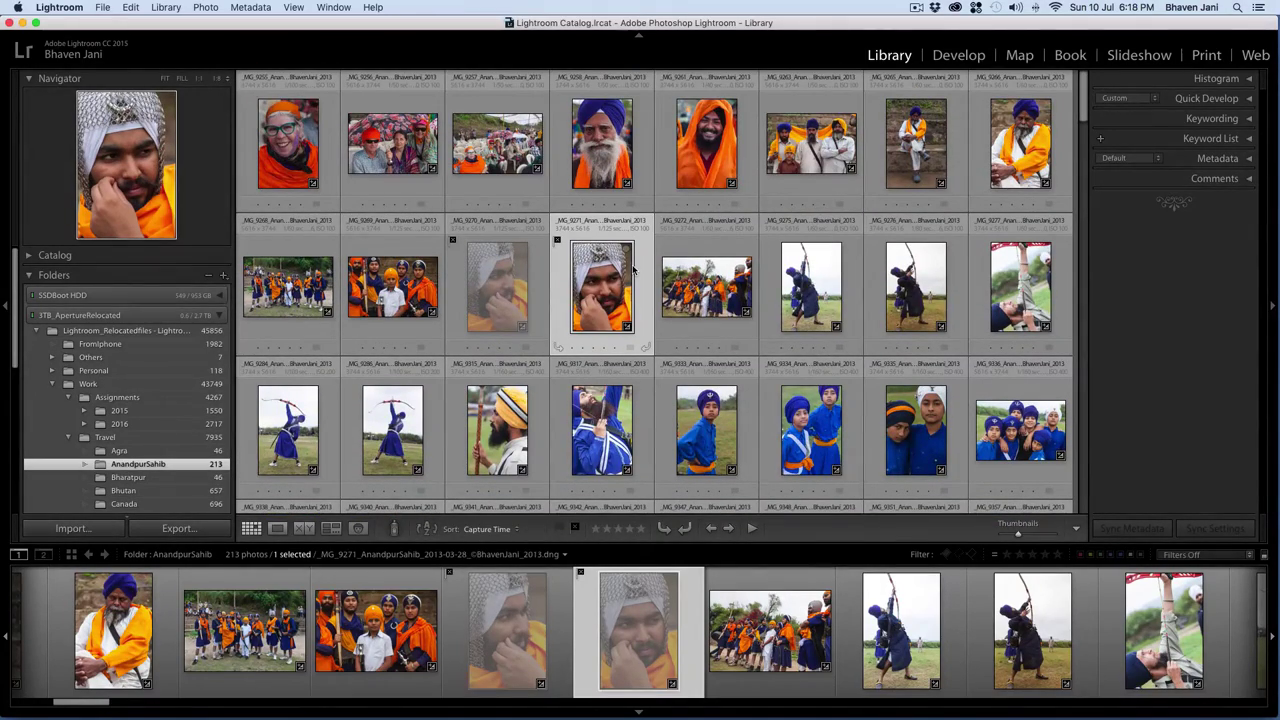
pyautogui.click(558, 241)
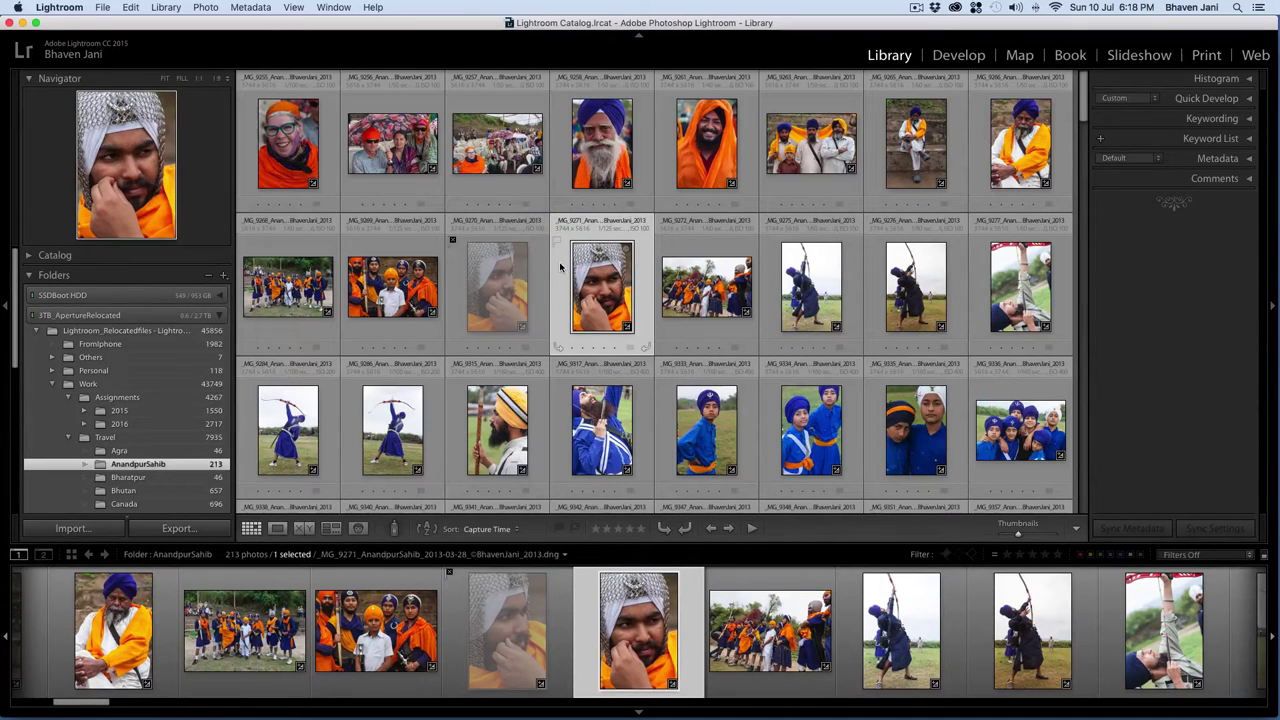
pyautogui.click(518, 266)
pyautogui.press('u')
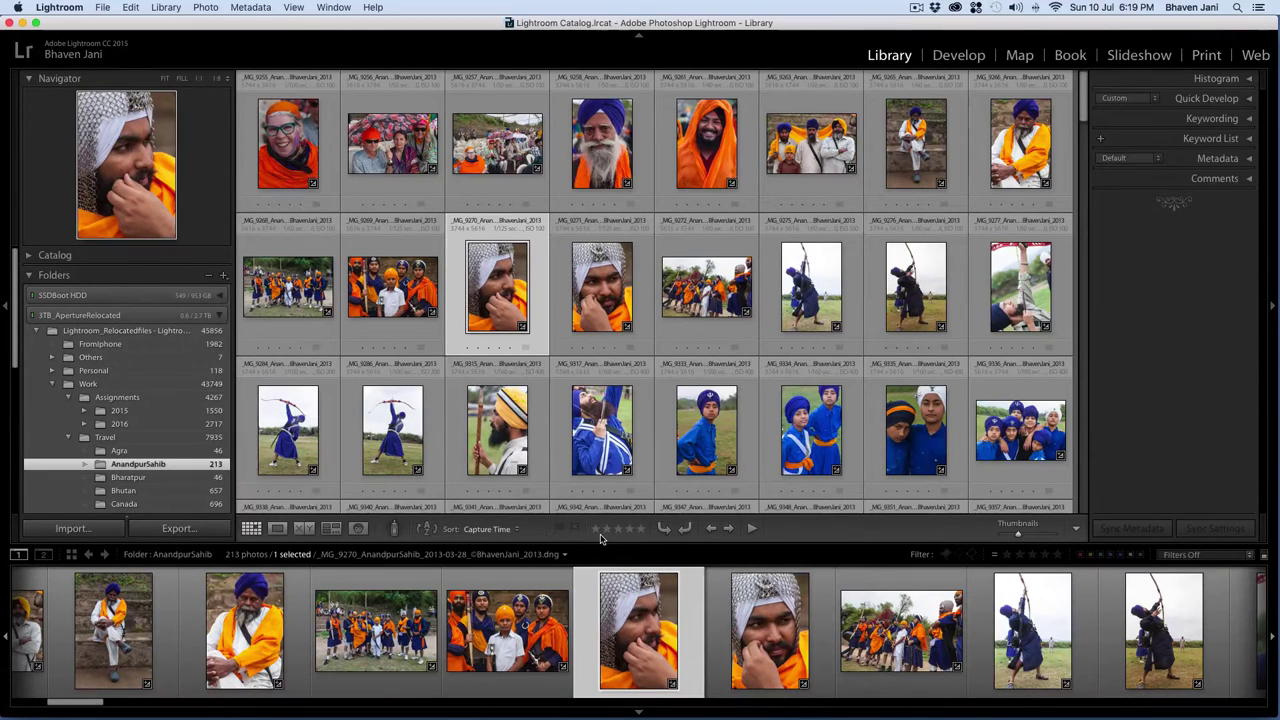
# Rate _MG_9270 one star, _MG_9271 two stars and _MG_9272 three stars.
pyautogui.click(493, 280)
pyautogui.press('1')
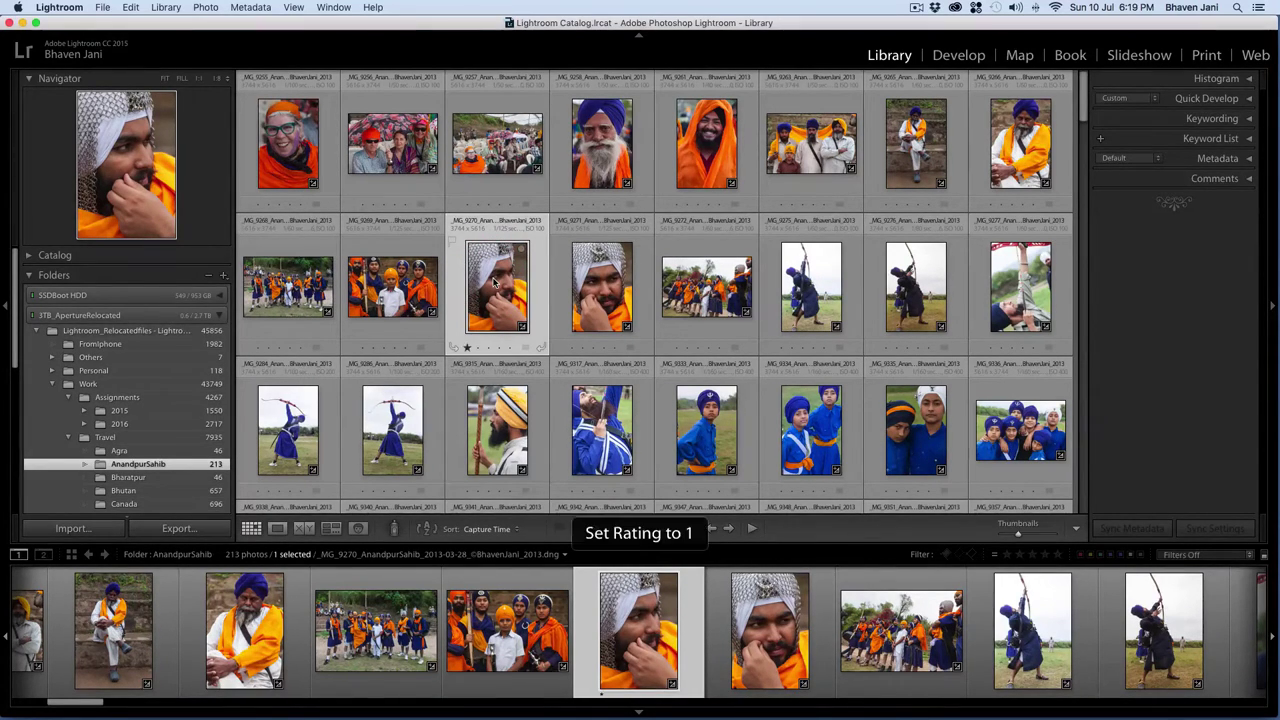
pyautogui.click(590, 283)
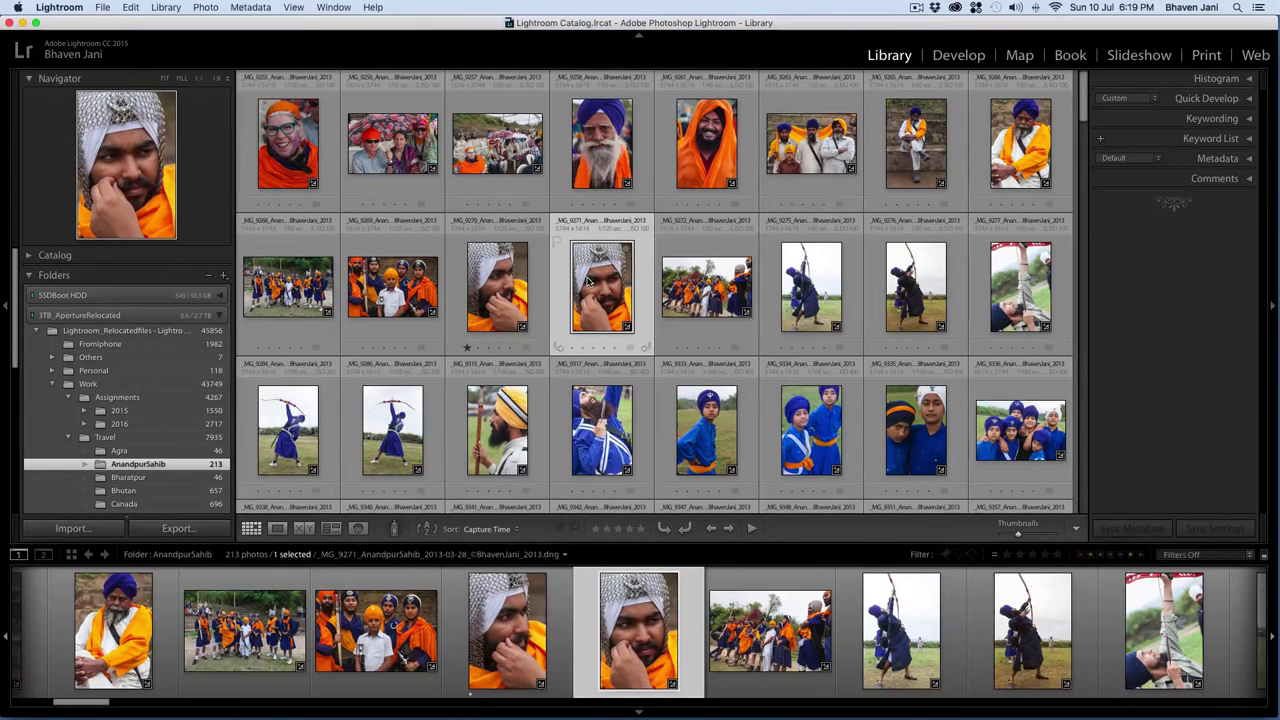
pyautogui.press('2')
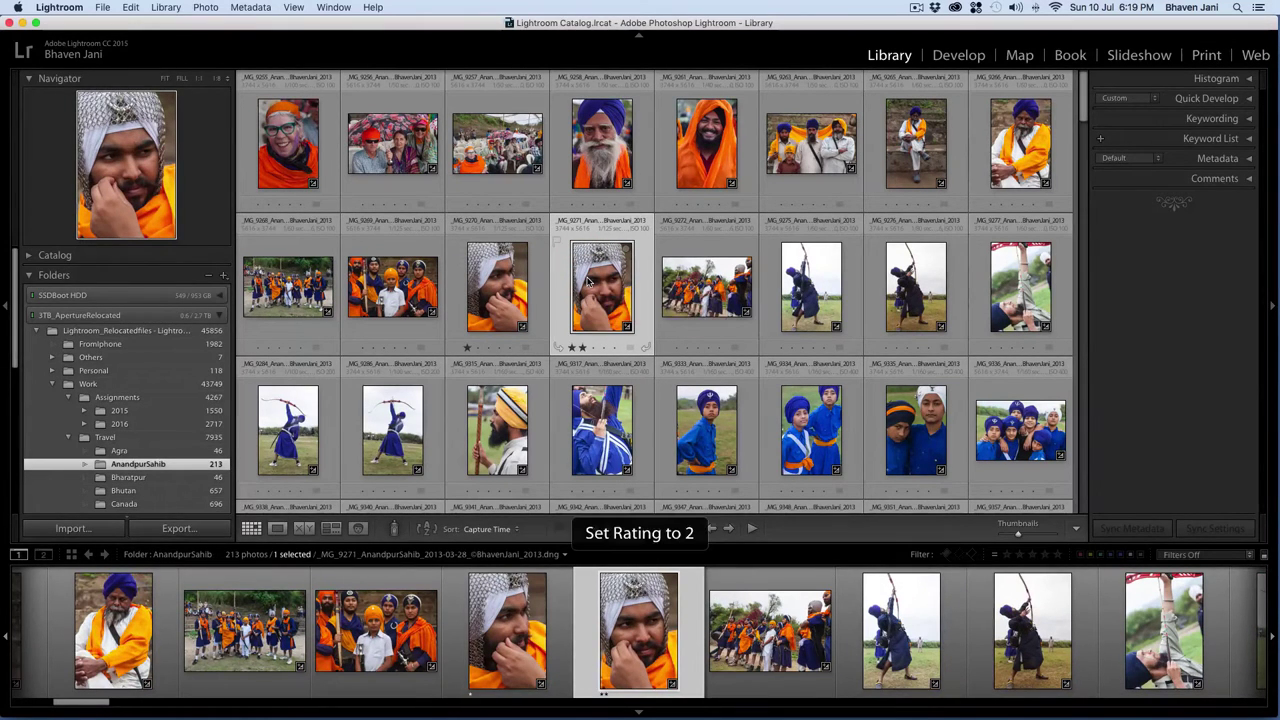
pyautogui.click(690, 280)
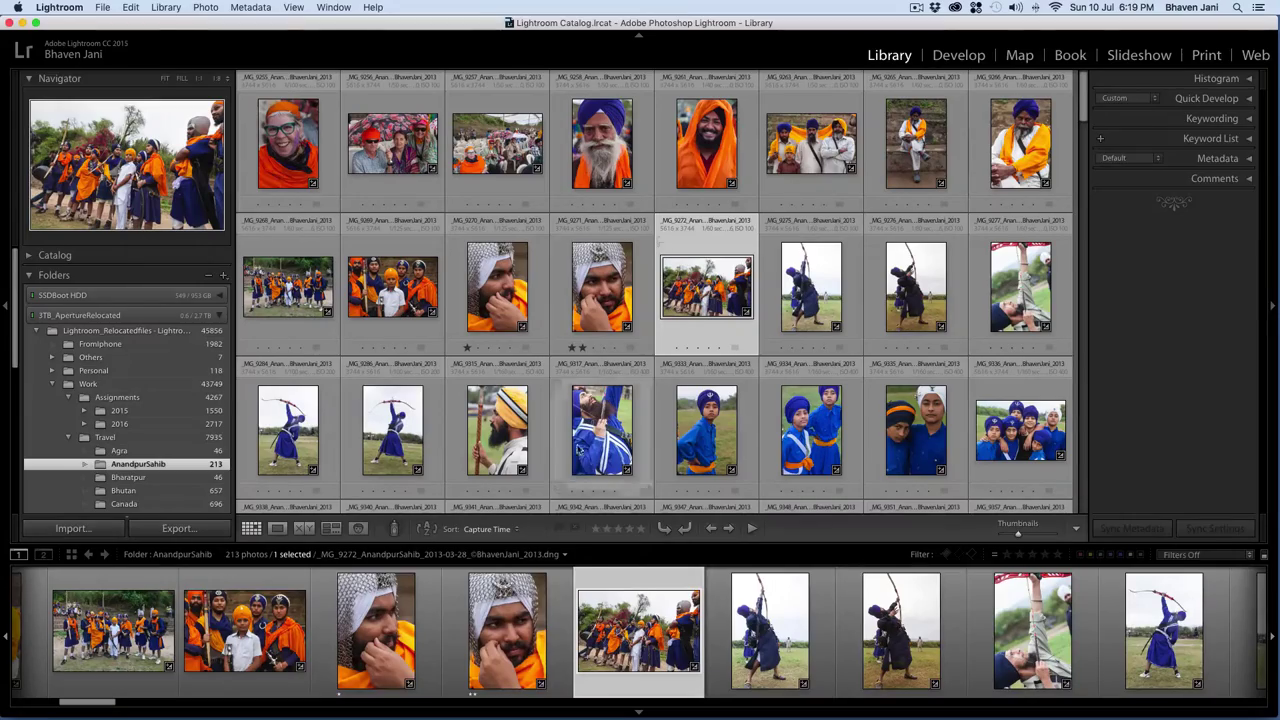
pyautogui.click(617, 529)
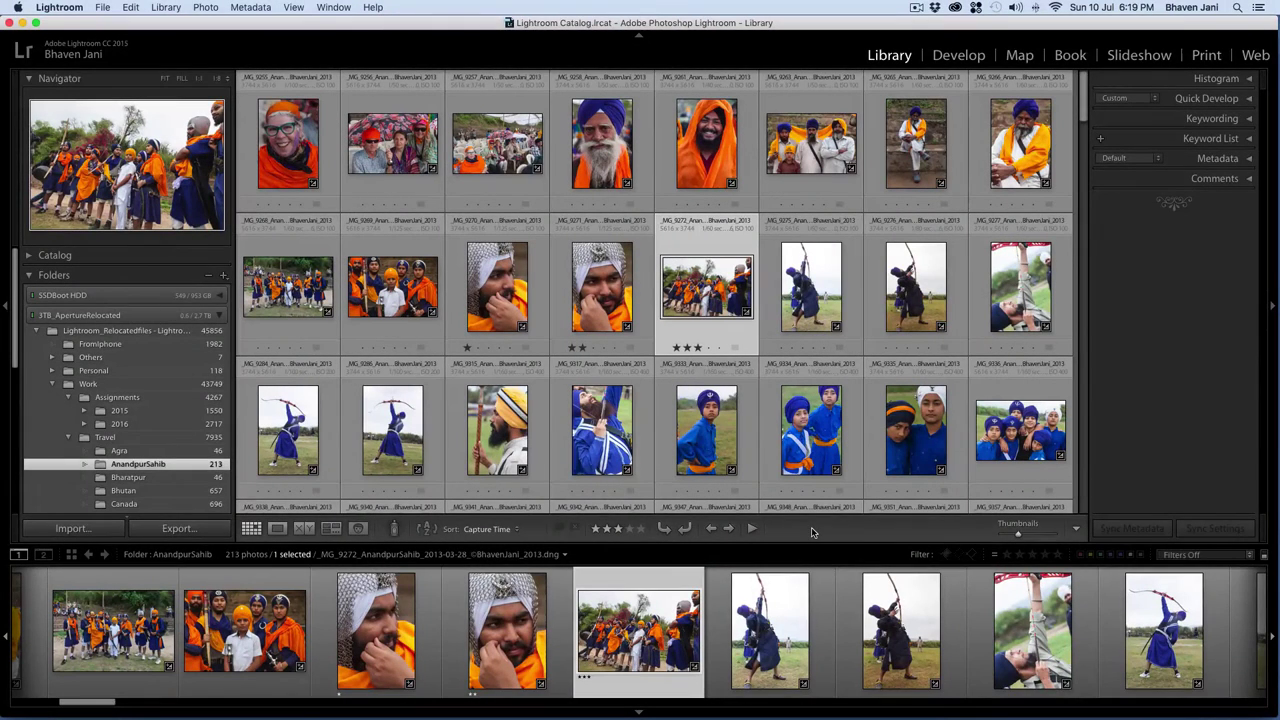
pyautogui.click(809, 266)
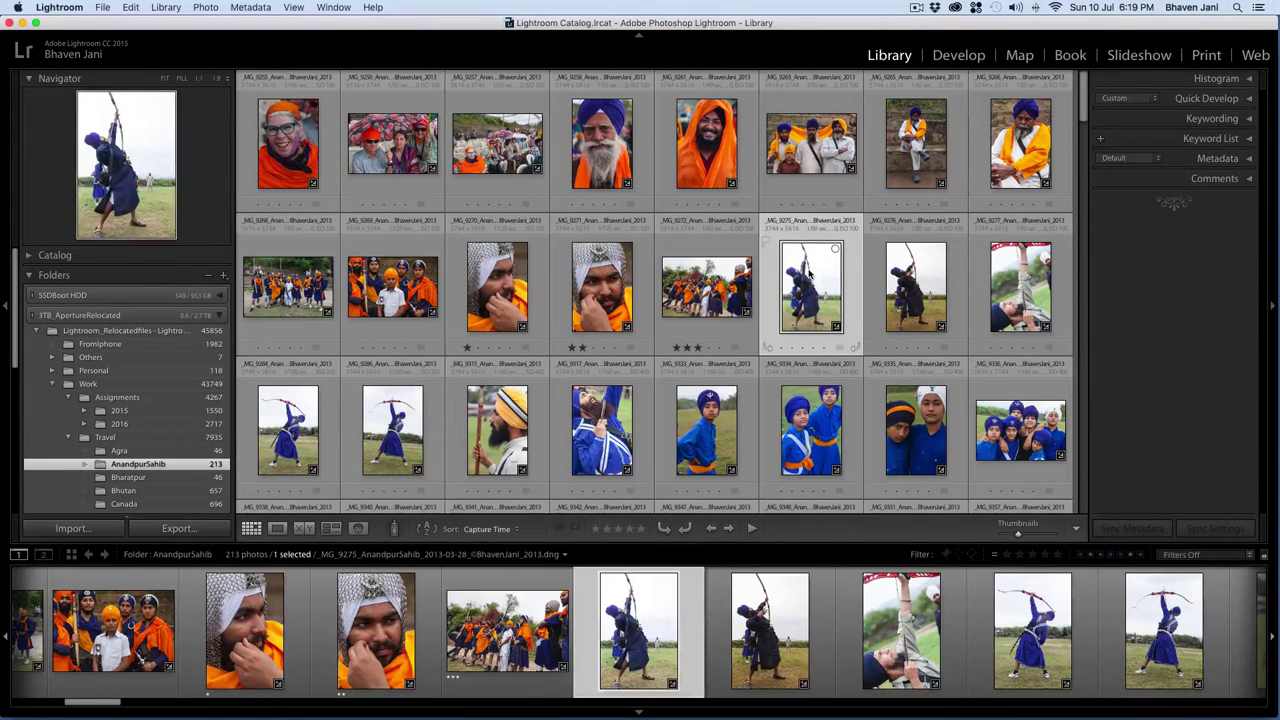
pyautogui.rightClick(811, 268)
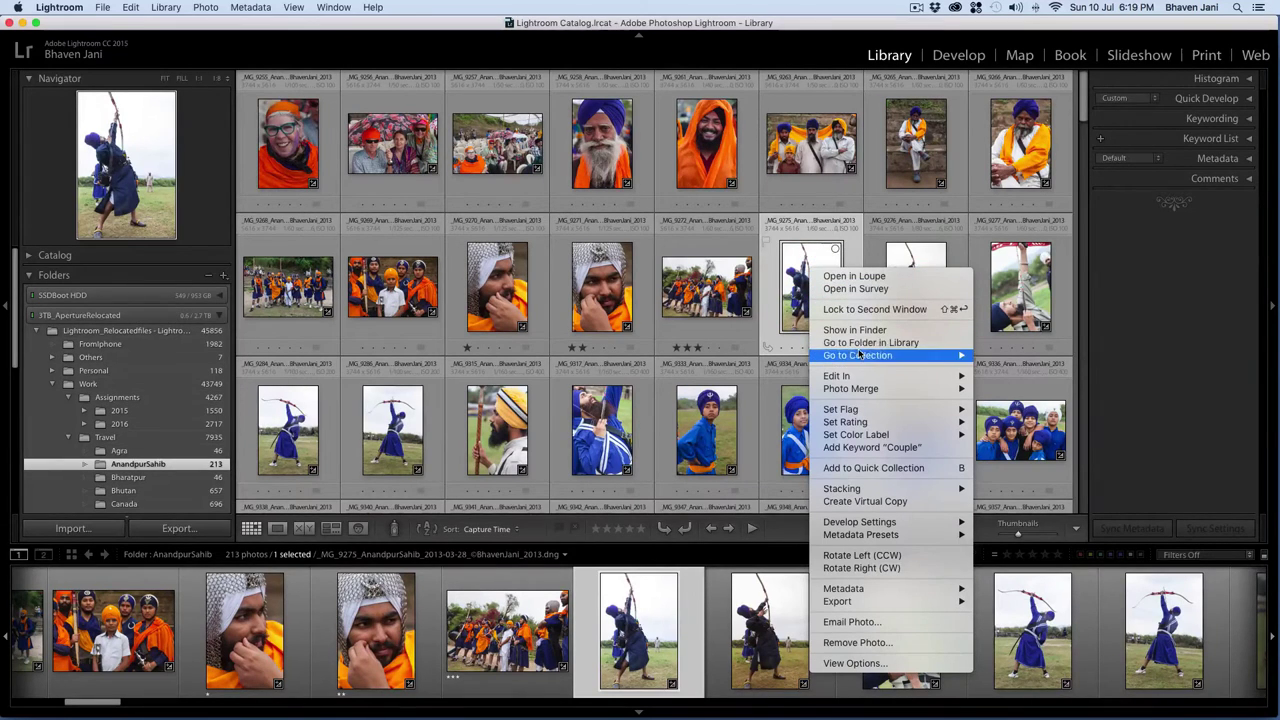
pyautogui.moveTo(872, 419)
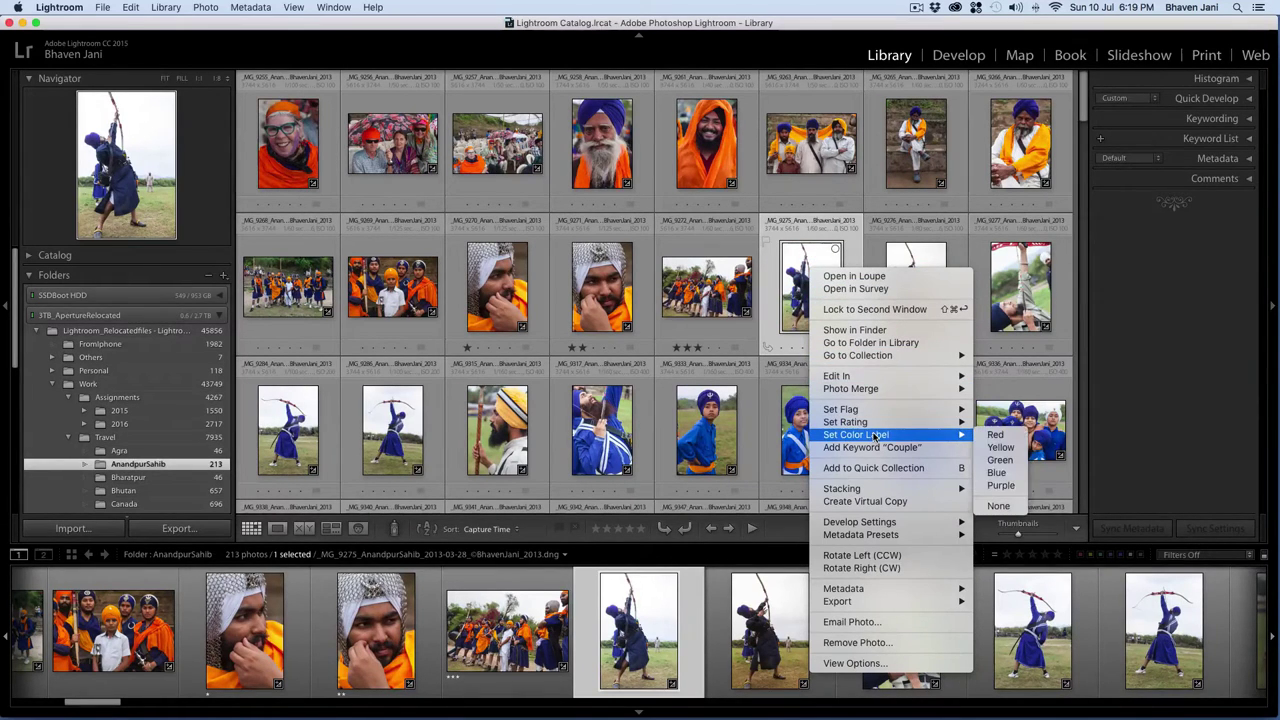
pyautogui.click(997, 436)
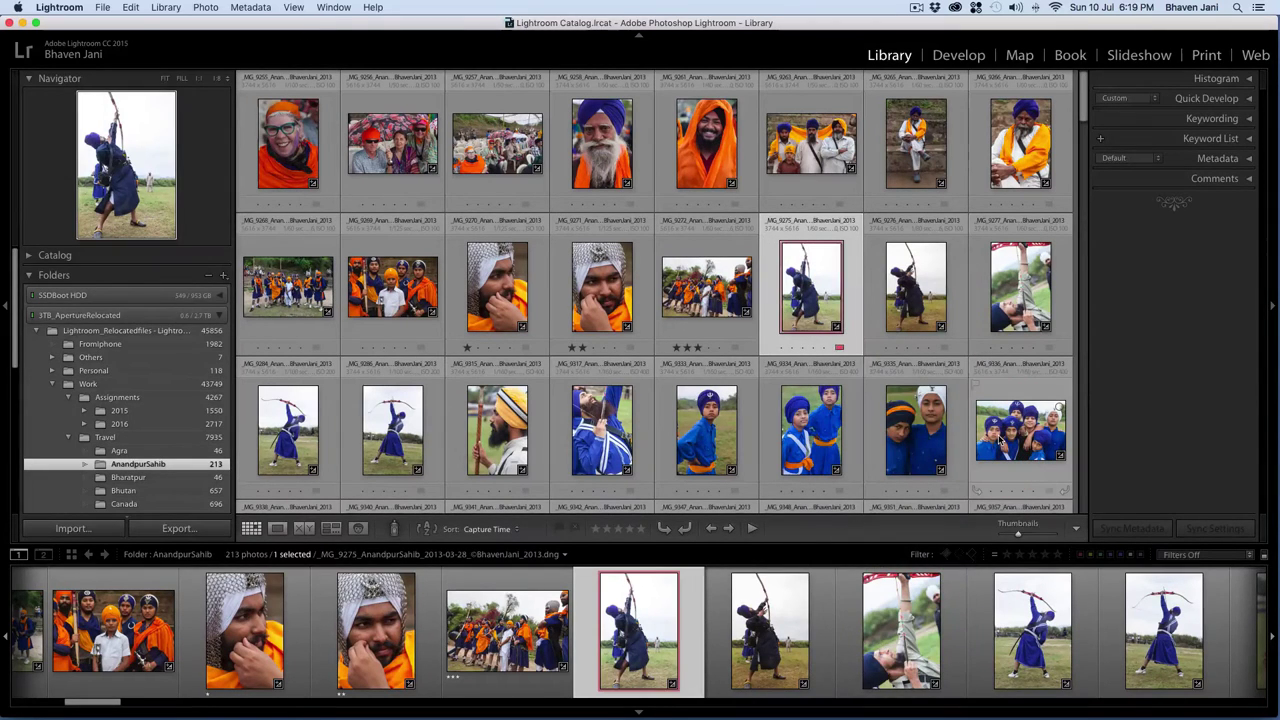
pyautogui.rightClick(812, 302)
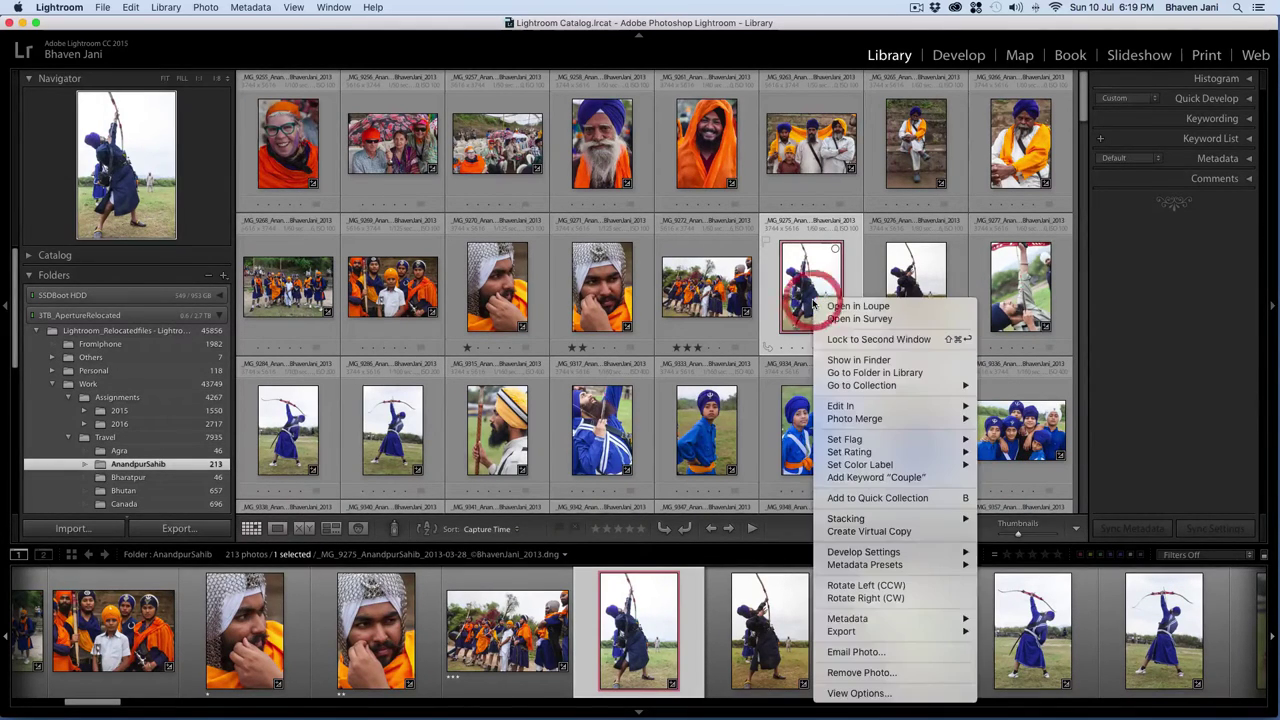
pyautogui.moveTo(960, 464)
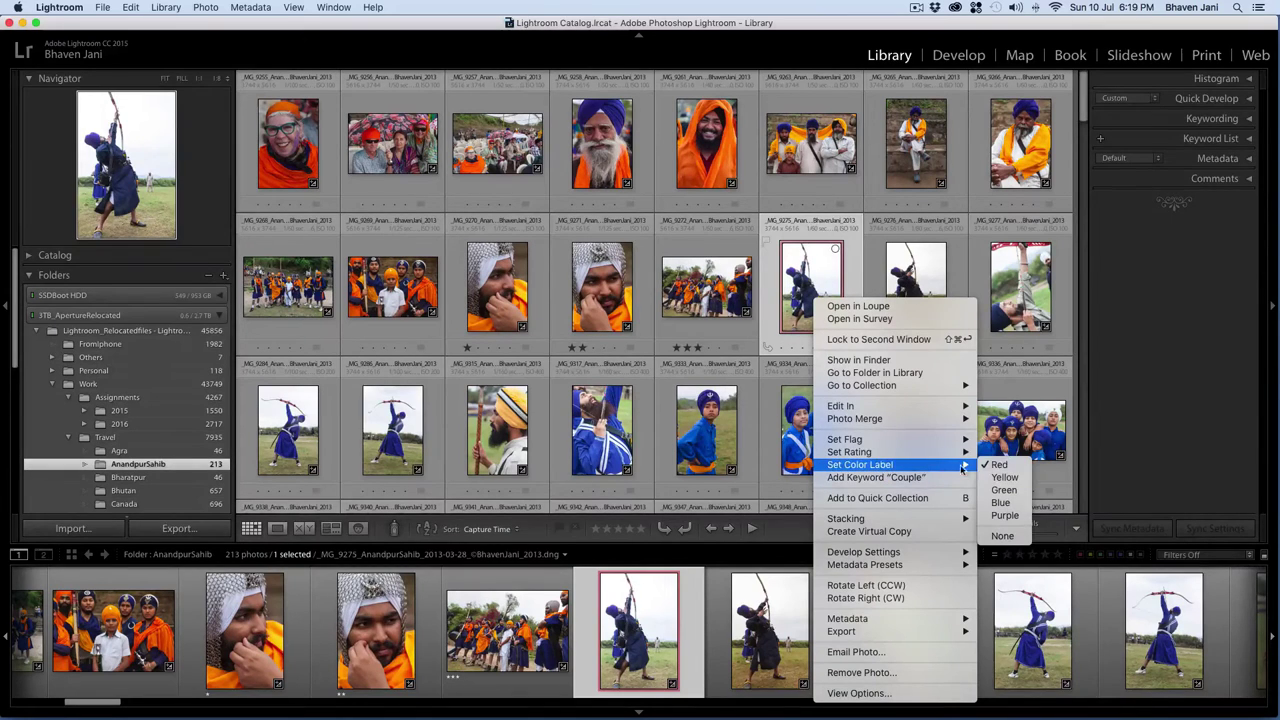
pyautogui.click(1000, 466)
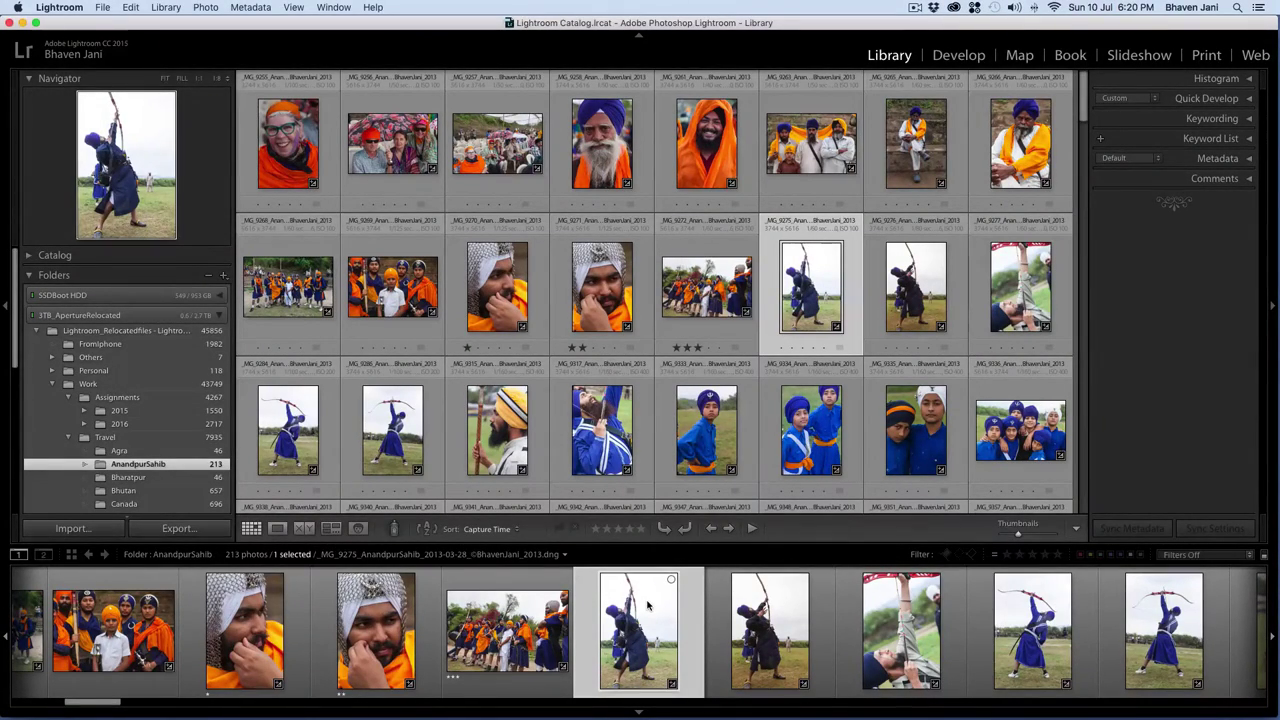
pyautogui.keyDown('super'); pyautogui.click(768, 612); pyautogui.keyUp('super')
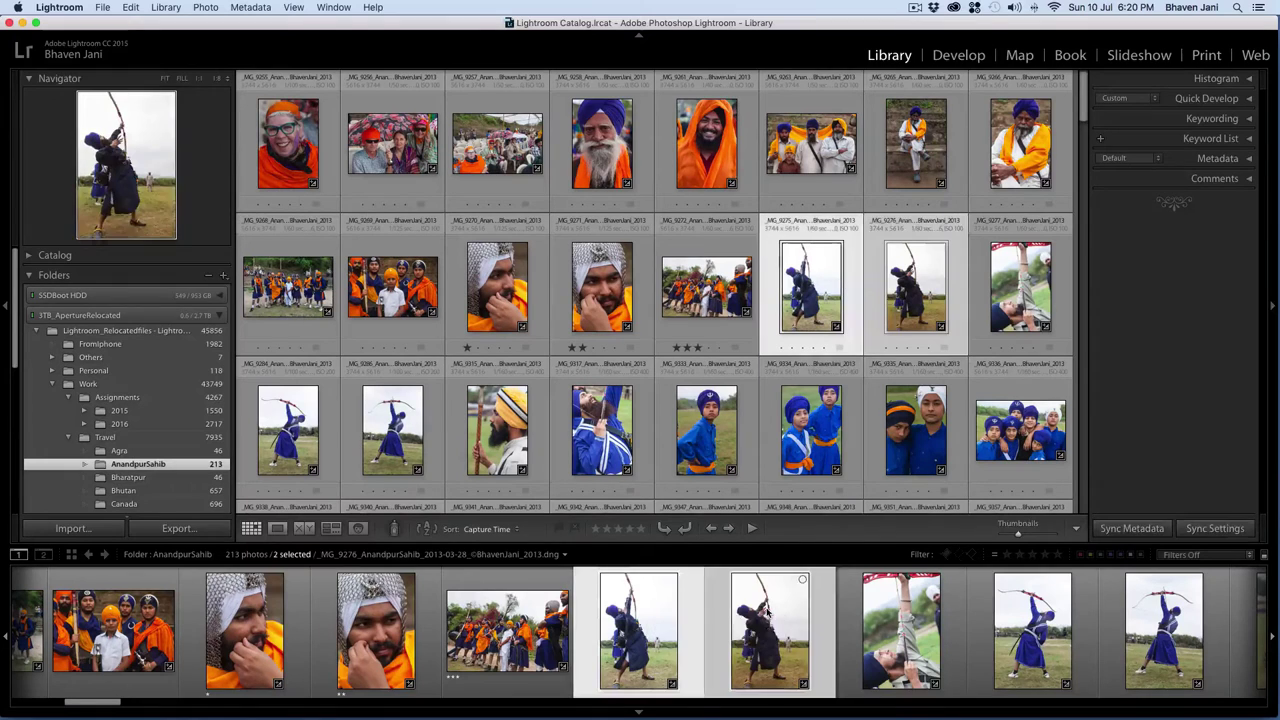
pyautogui.click(304, 529)
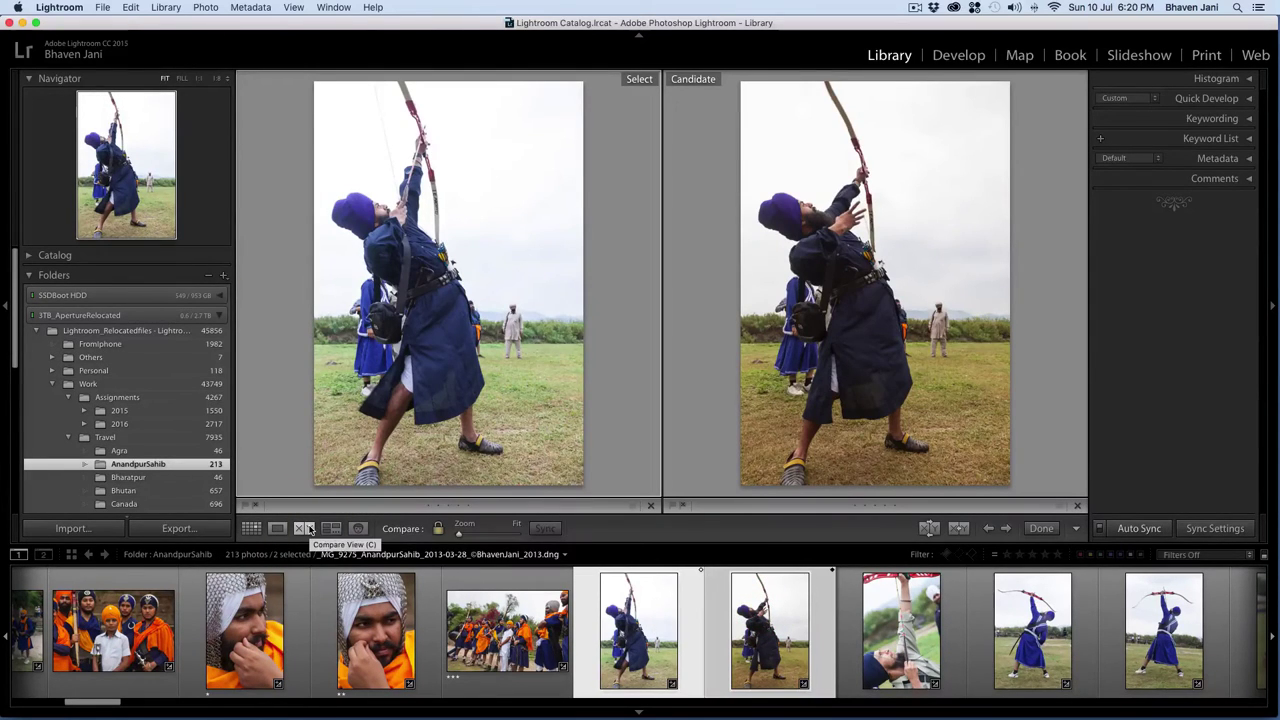
pyautogui.press('g')
pyautogui.keyDown('shift'); pyautogui.click(1163, 630); pyautogui.keyUp('shift')
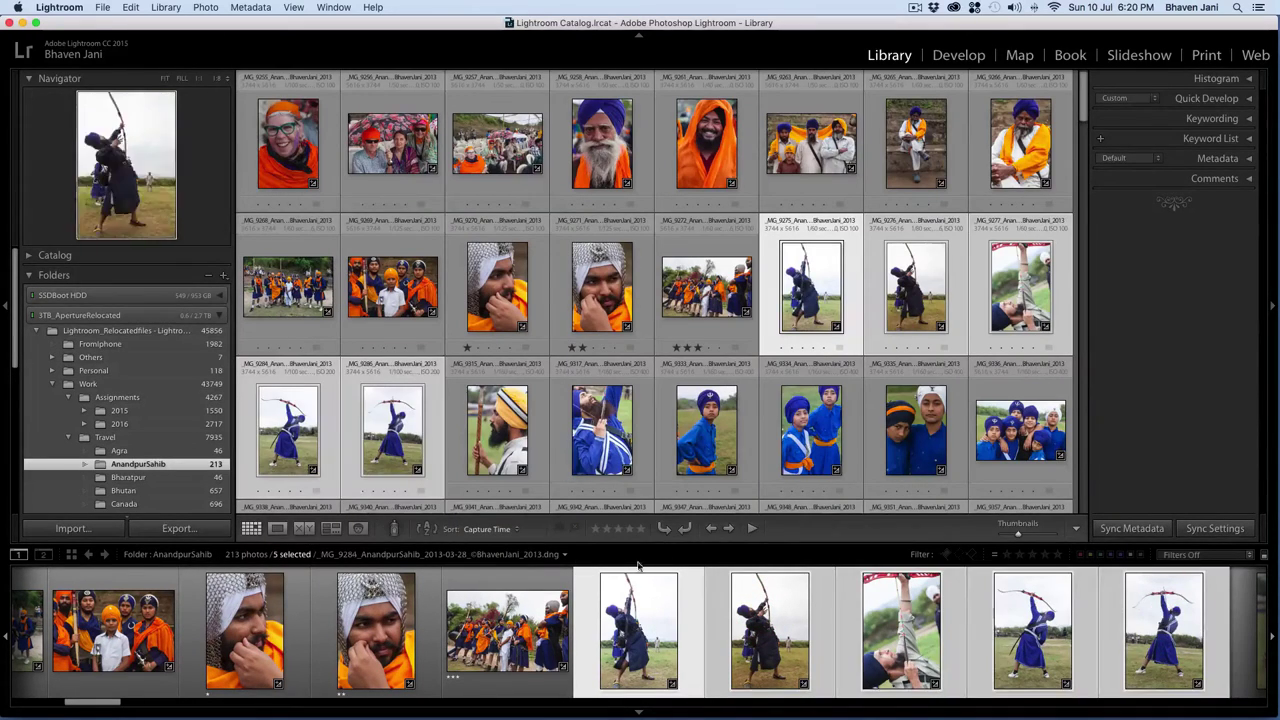
pyautogui.click(331, 529)
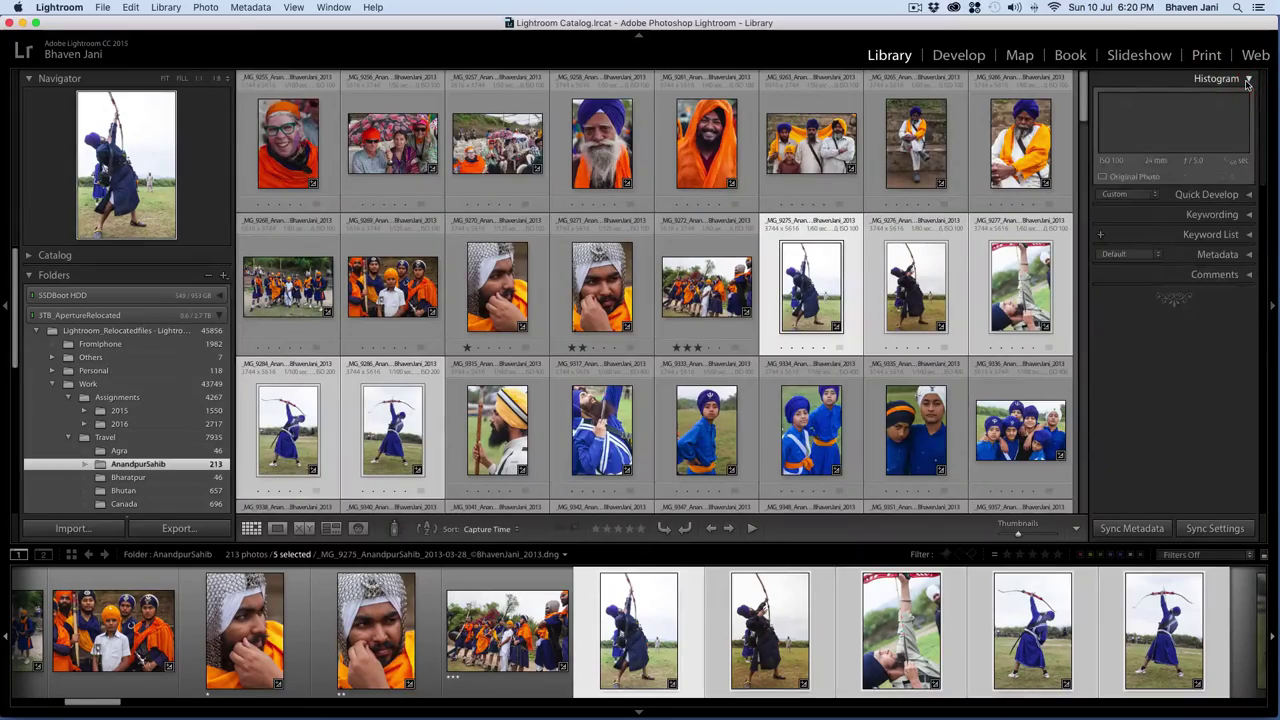
pyautogui.click(836, 236)
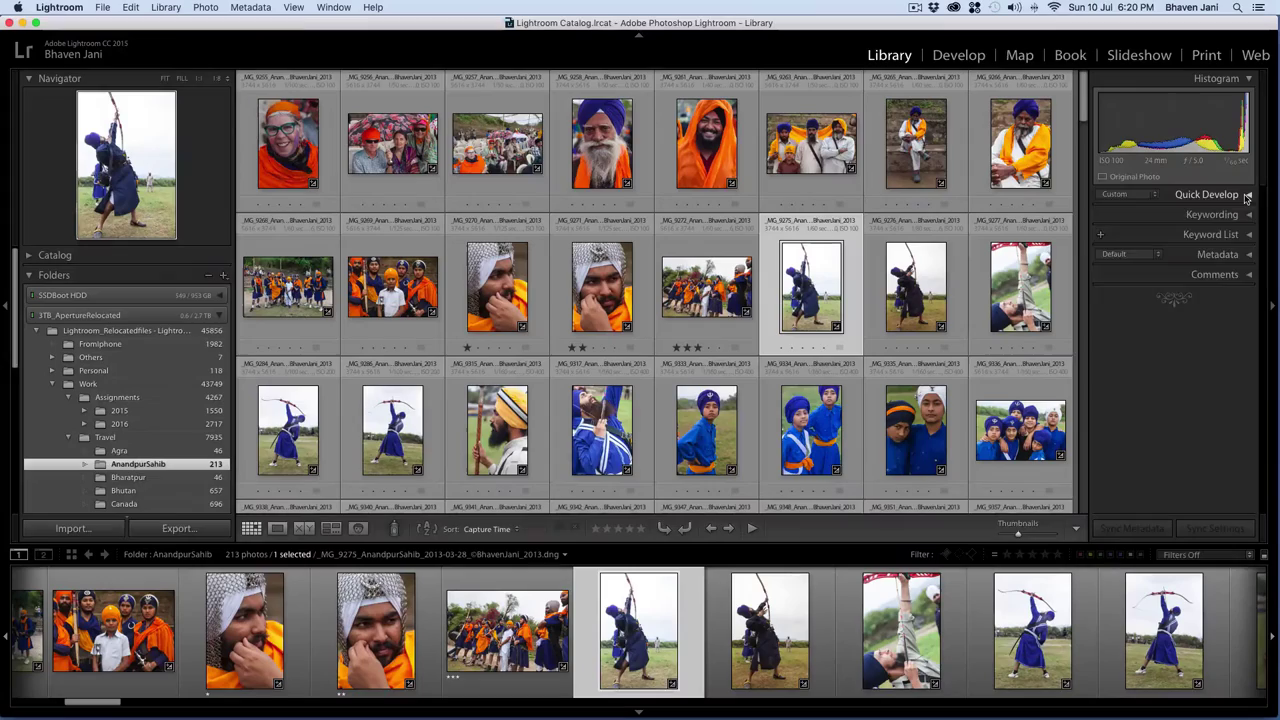
pyautogui.click(1247, 195)
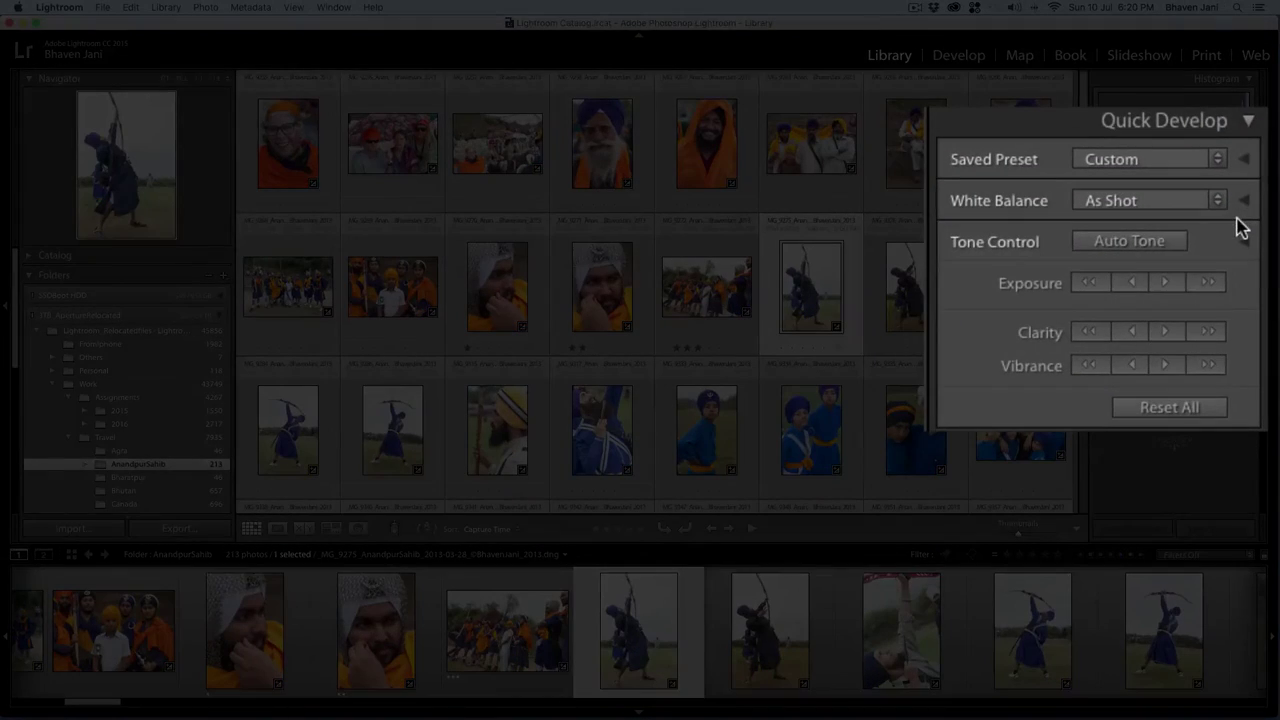
pyautogui.click(1242, 201)
pyautogui.click(1243, 160)
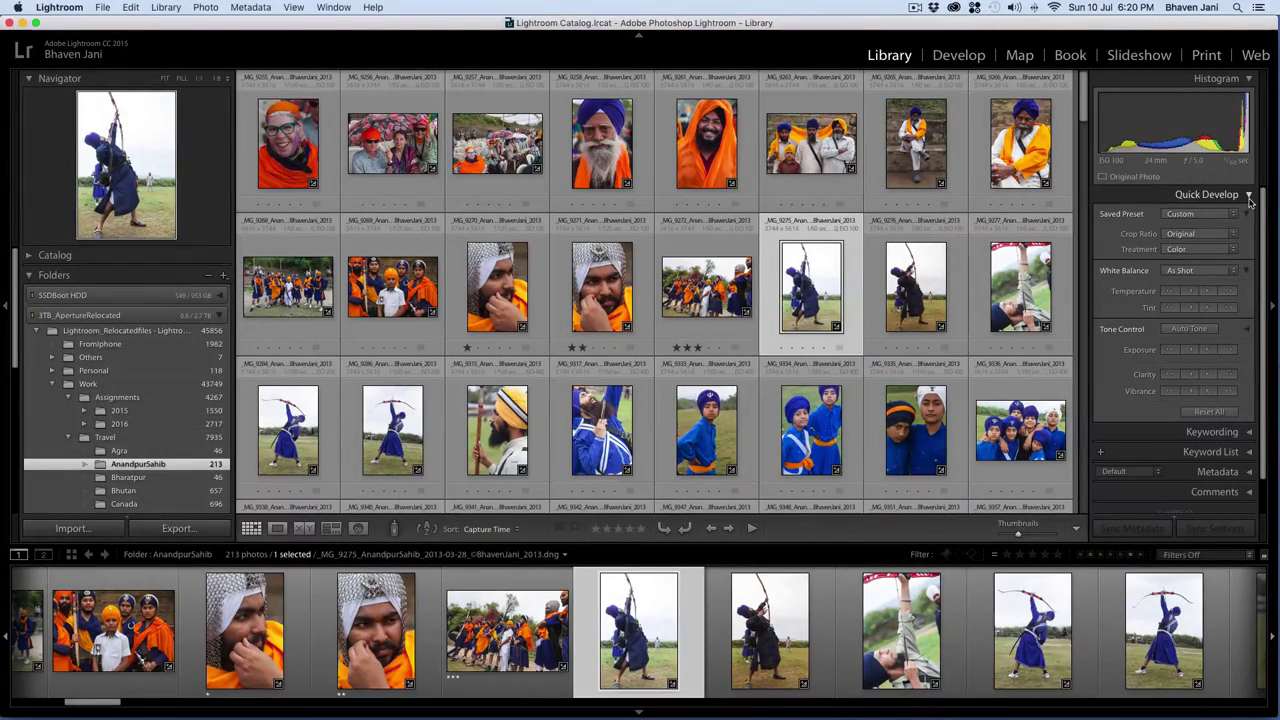
pyautogui.click(1249, 201)
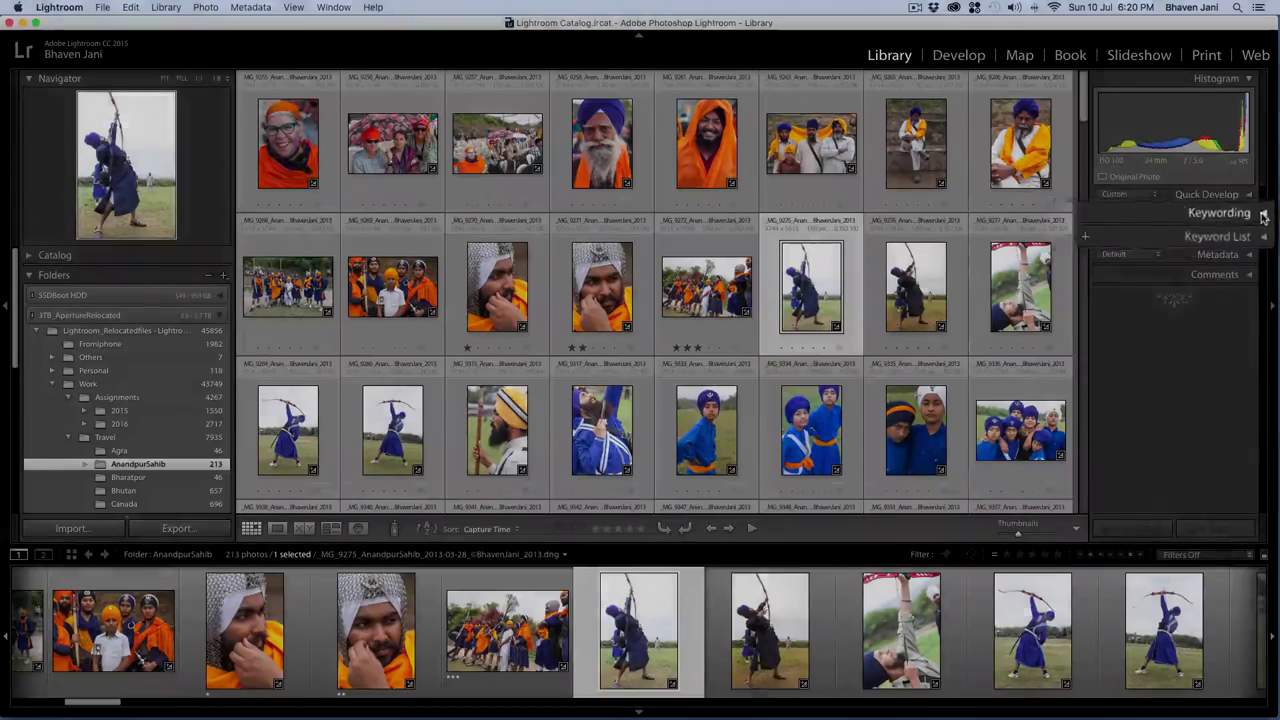
pyautogui.click(1248, 213)
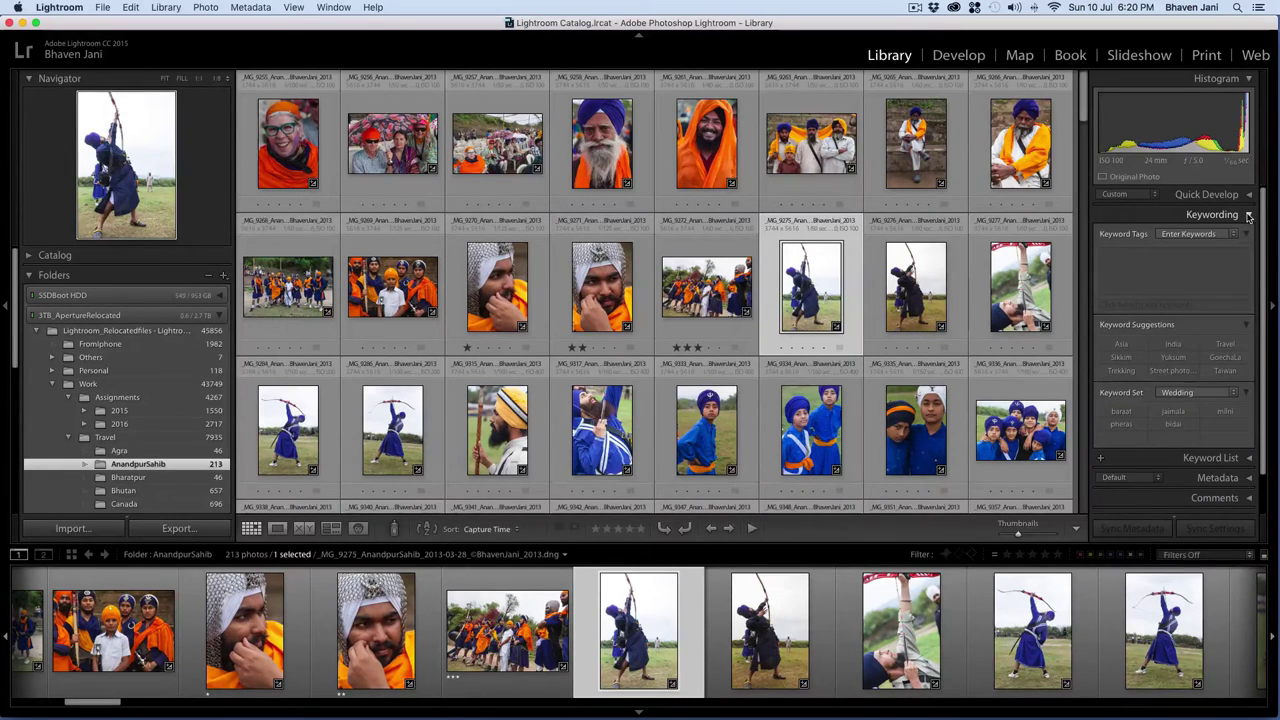
pyautogui.click(1248, 457)
pyautogui.scroll(5, 1226, 371)
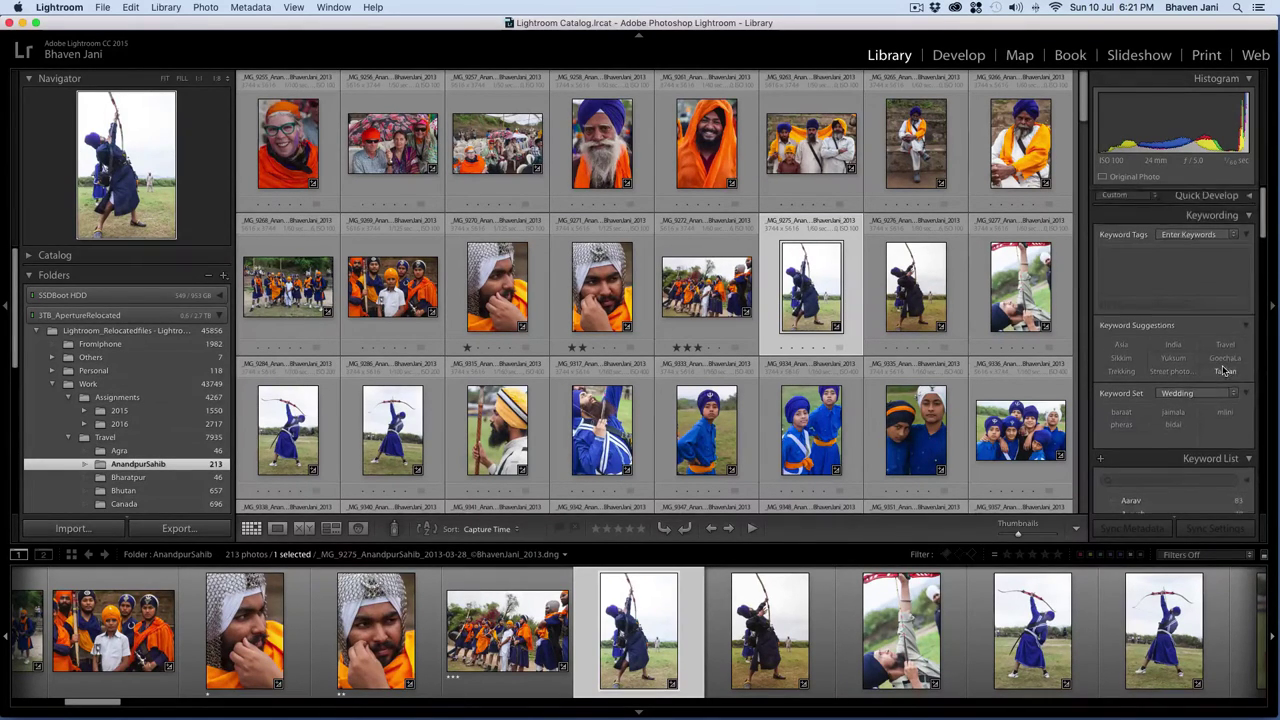
pyautogui.click(1248, 215)
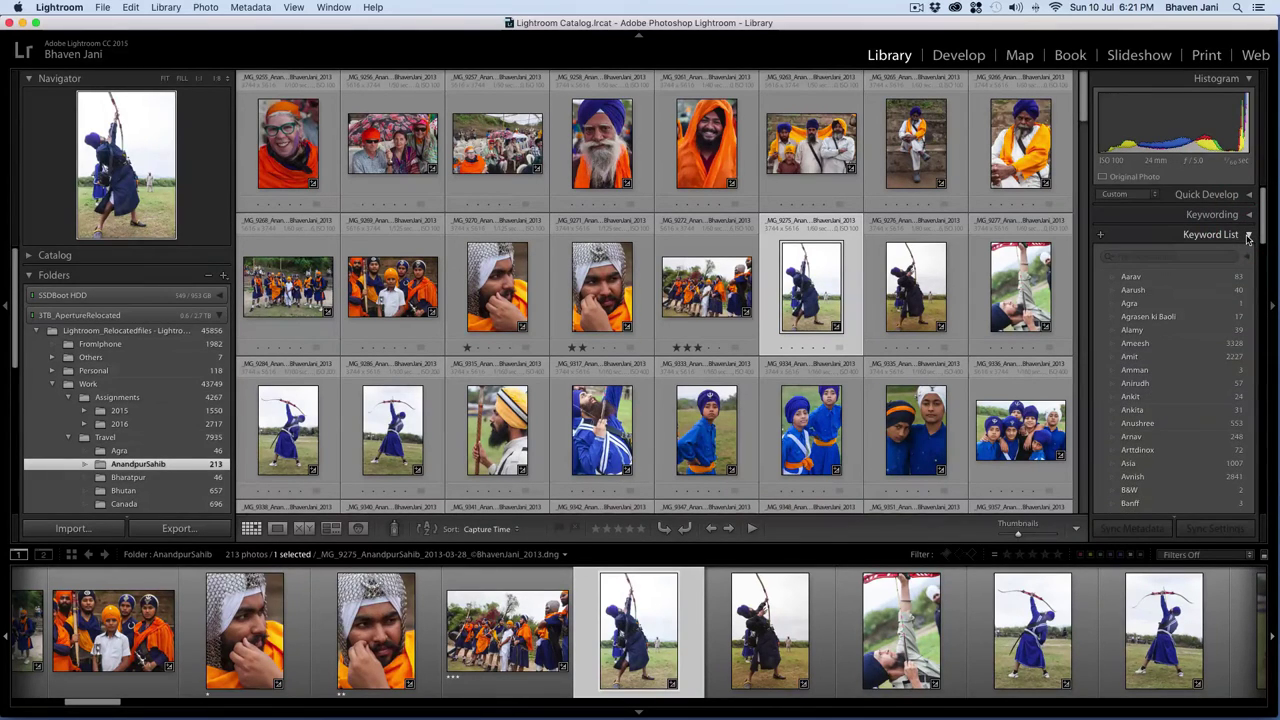
pyautogui.click(1248, 235)
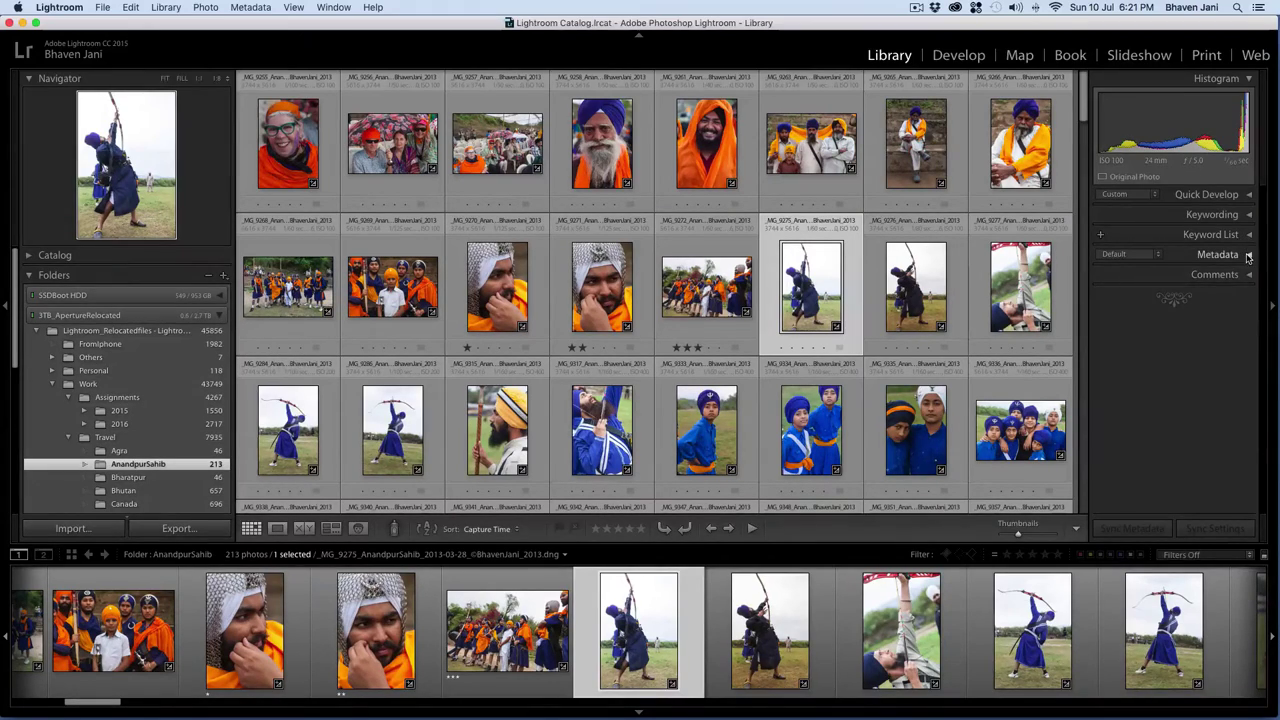
pyautogui.click(1248, 254)
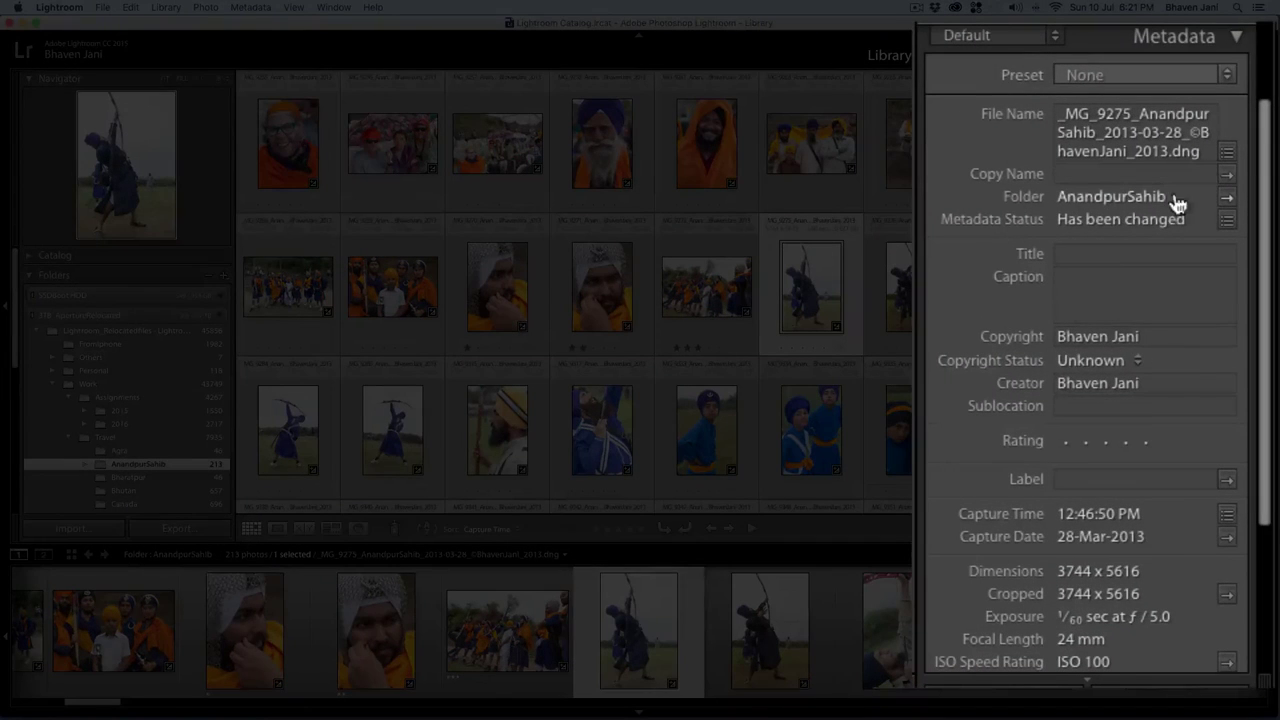
pyautogui.scroll(-3, 1130, 360)
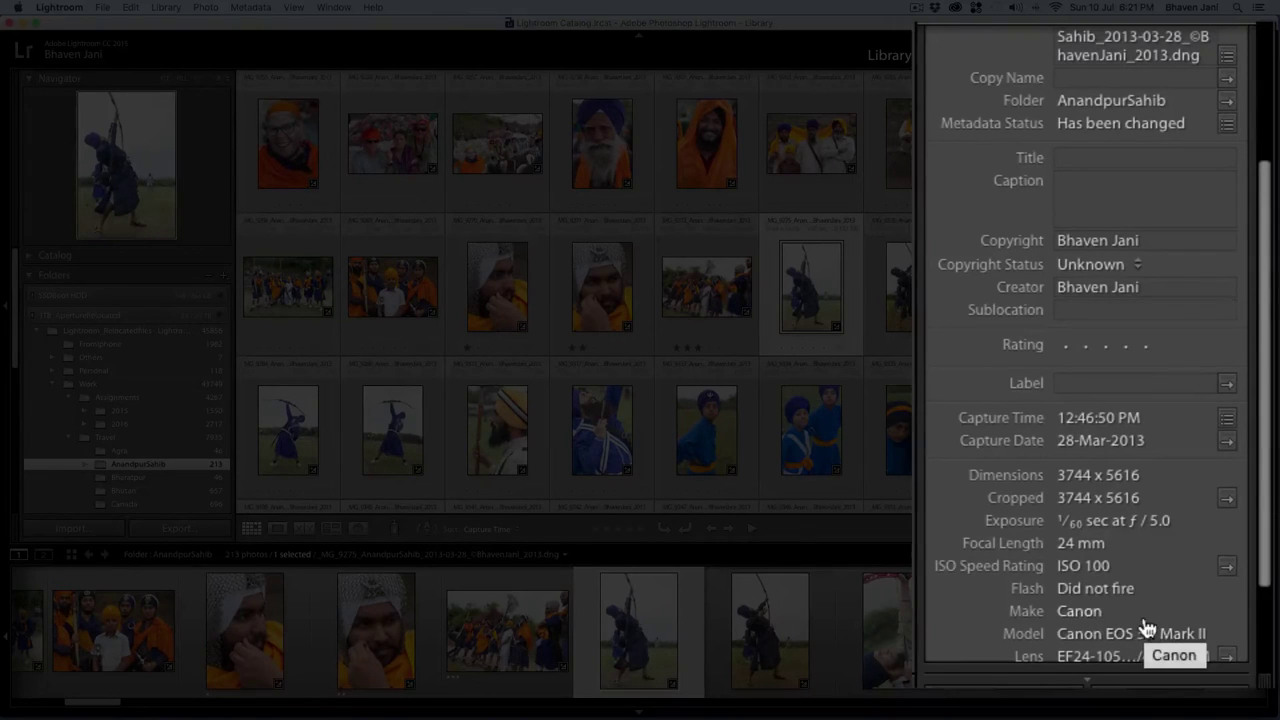
pyautogui.moveTo(1269, 514); pyautogui.dragTo(1271, 449)
pyautogui.click(1165, 228)
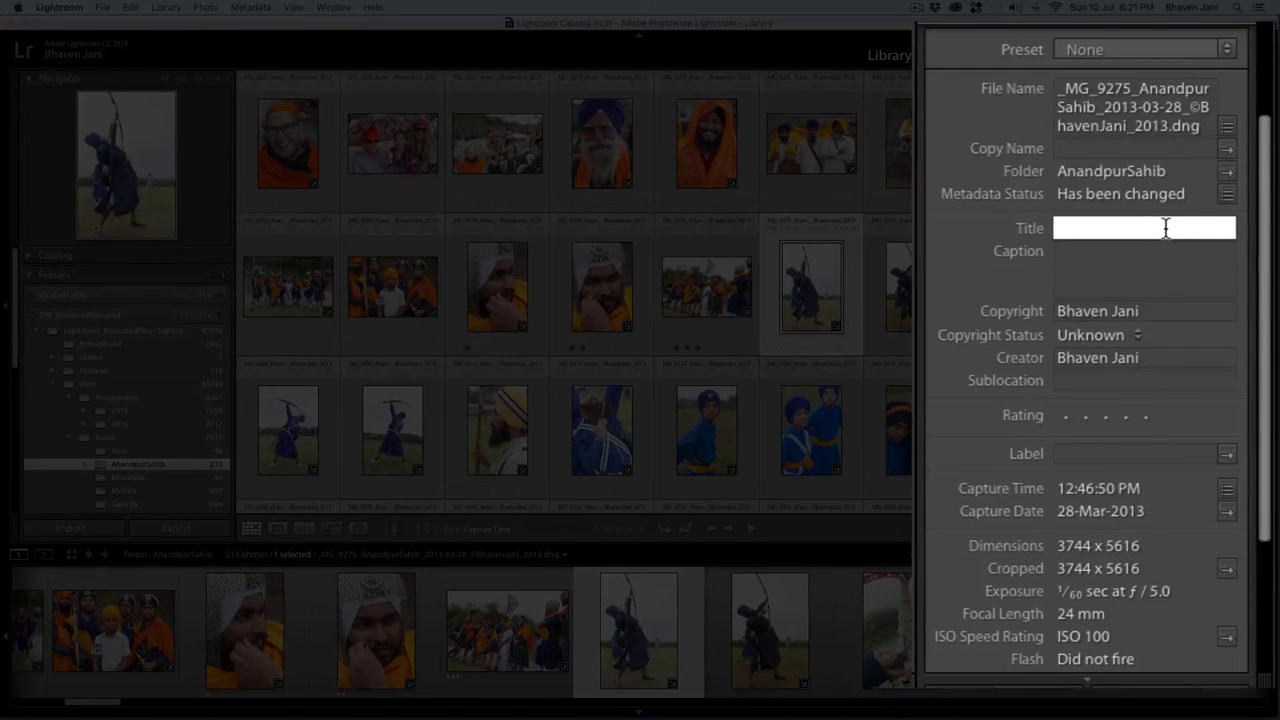
pyautogui.click(1168, 259)
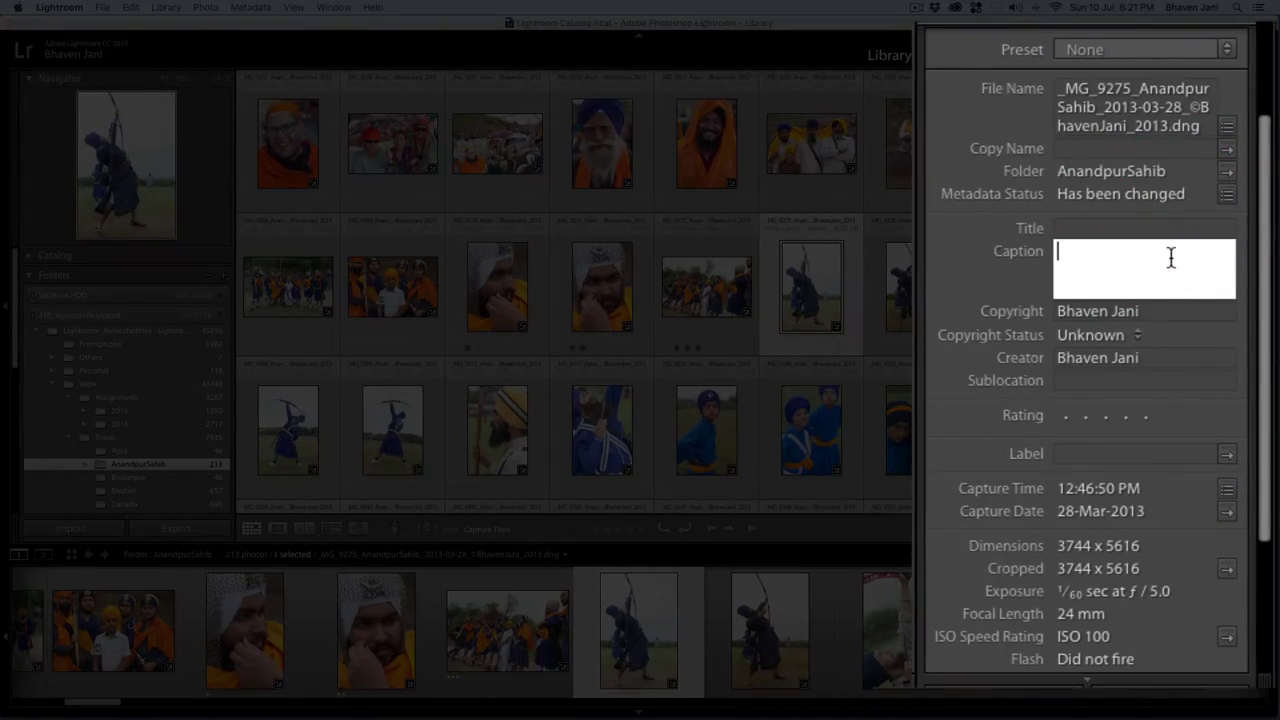
pyautogui.moveTo(1271, 263)
pyautogui.mouseDown()
pyautogui.moveTo(1271, 366)
pyautogui.moveTo(1271, 262)
pyautogui.mouseUp()
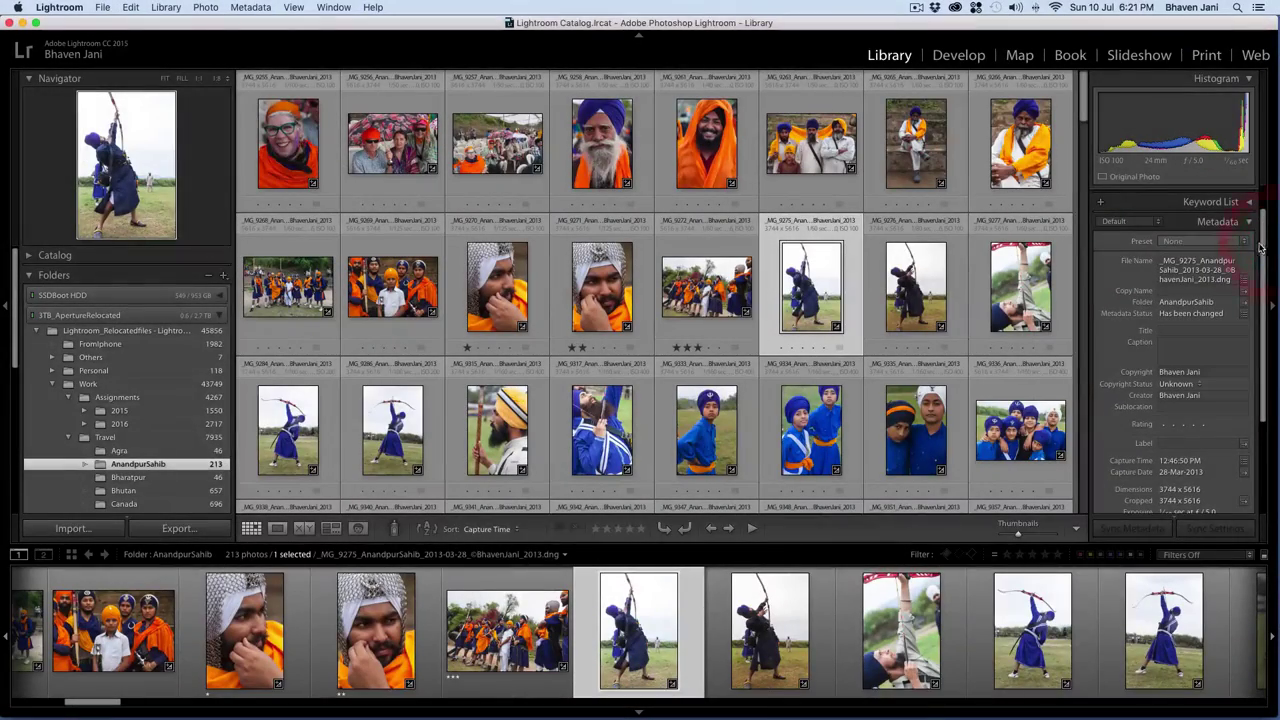
pyautogui.click(1249, 222)
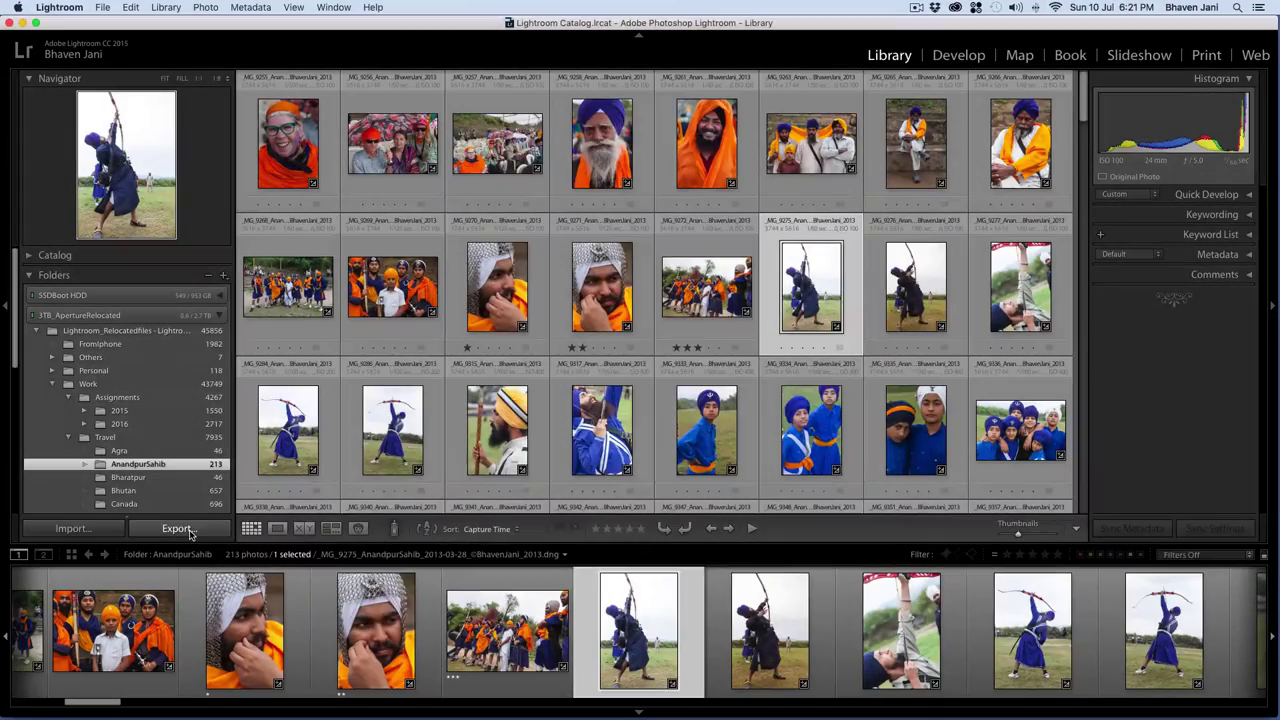
pyautogui.click(177, 529)
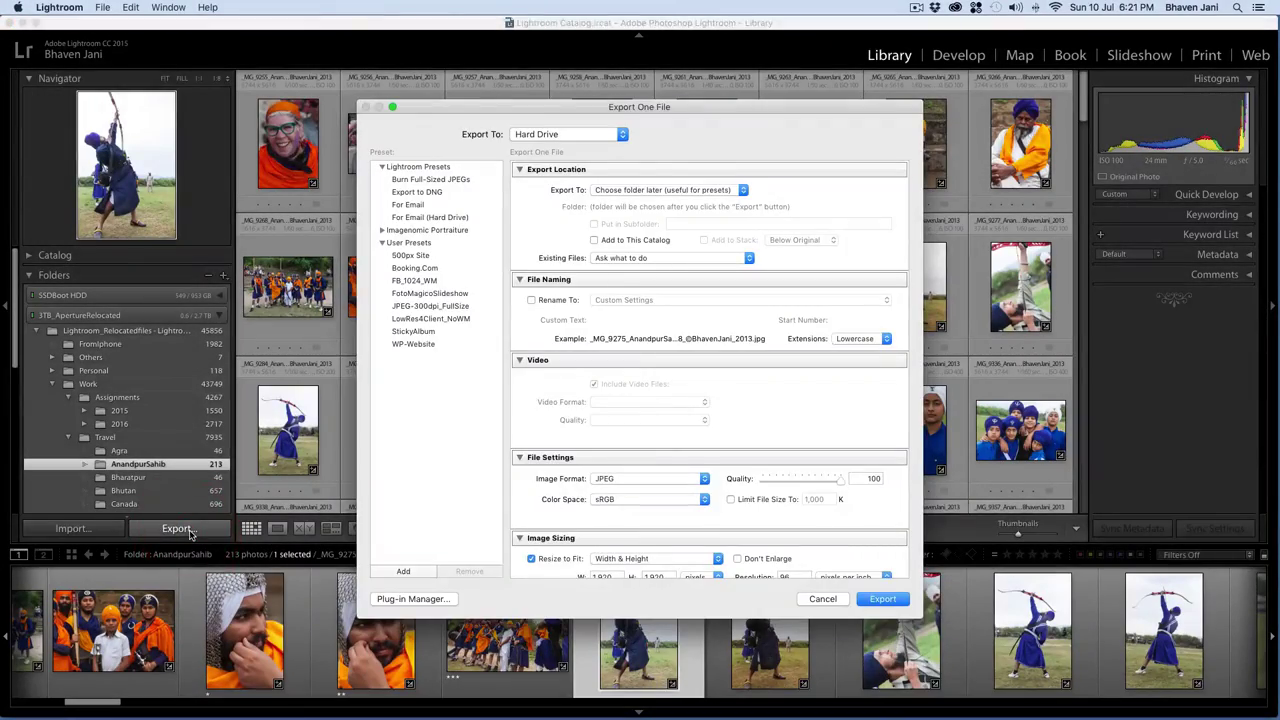
pyautogui.click(823, 599)
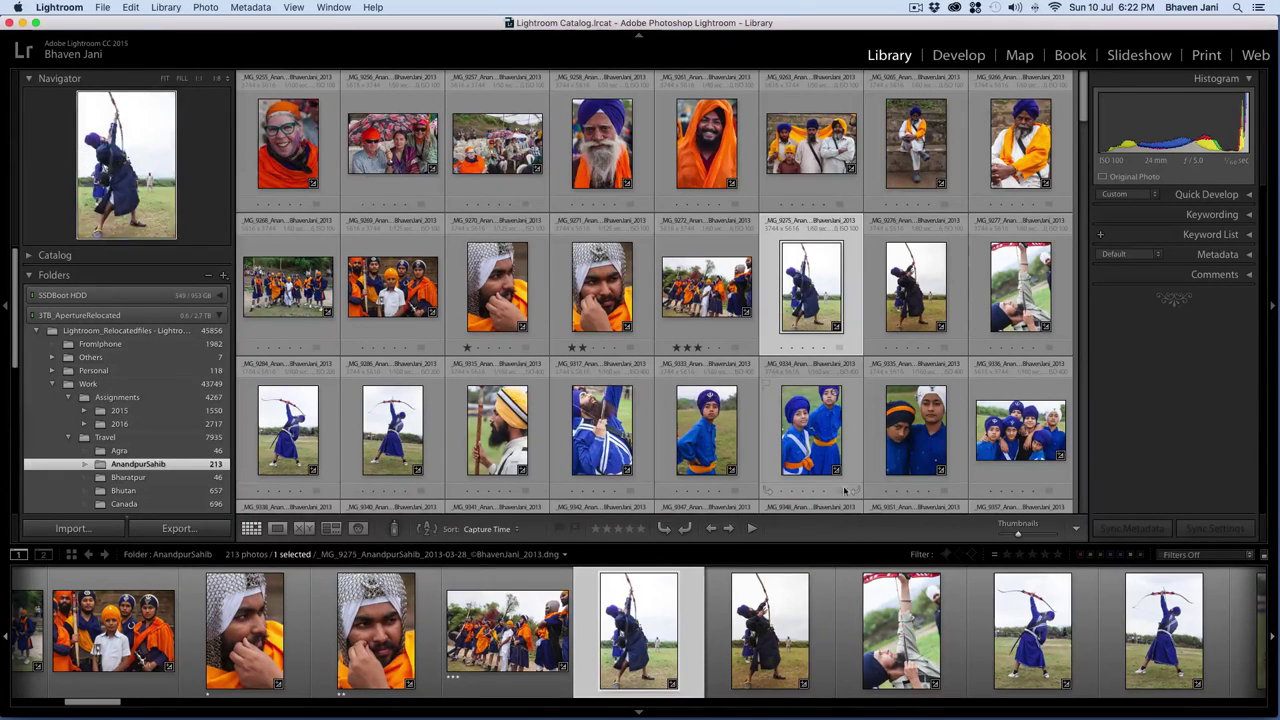